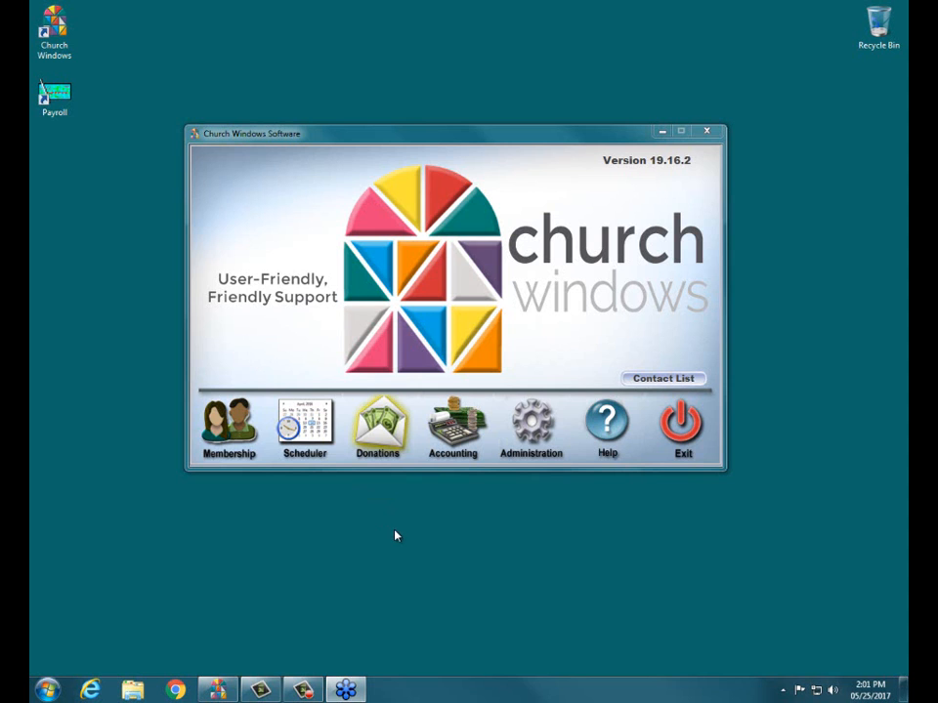
- Open the Donations module and maximize its window
{"action": "left_click", "coordinate": [378, 445]}
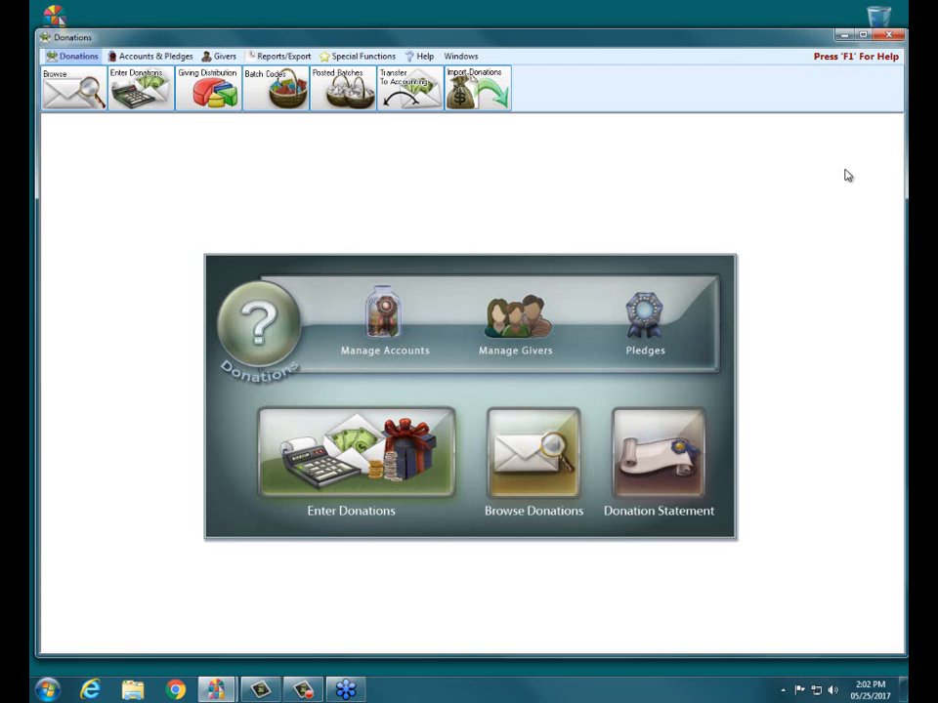
{"action": "left_click", "coordinate": [864, 35]}
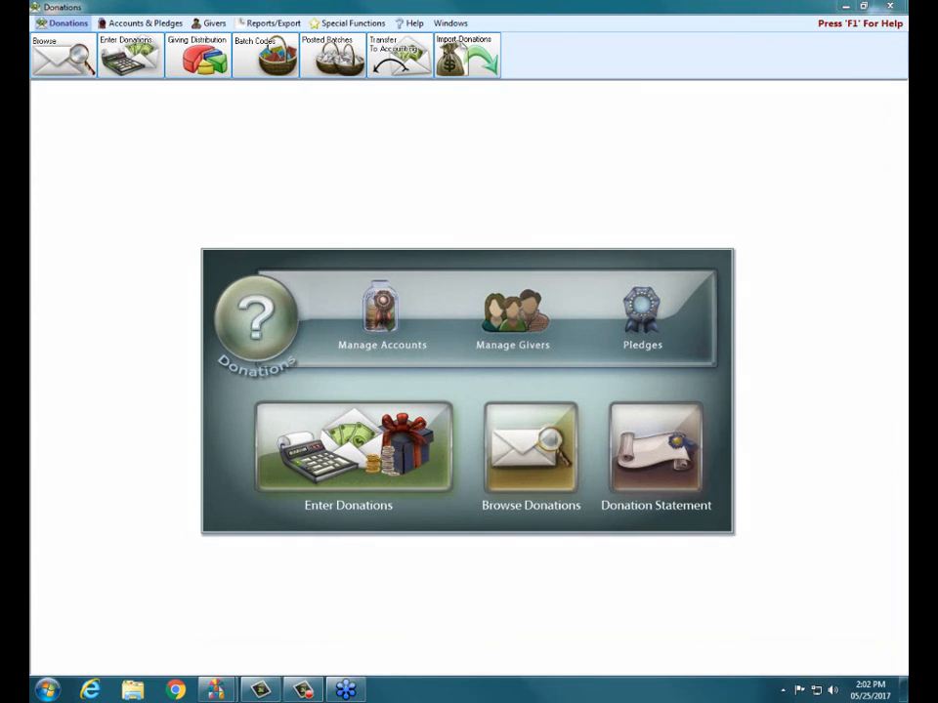
{"action": "left_click_drag", "start_coordinate": [617, 343], "coordinate": [666, 340]}
- Open the View and Enter Pledges window from Accounts & Pledges and maximize it
{"action": "left_click", "coordinate": [144, 23]}
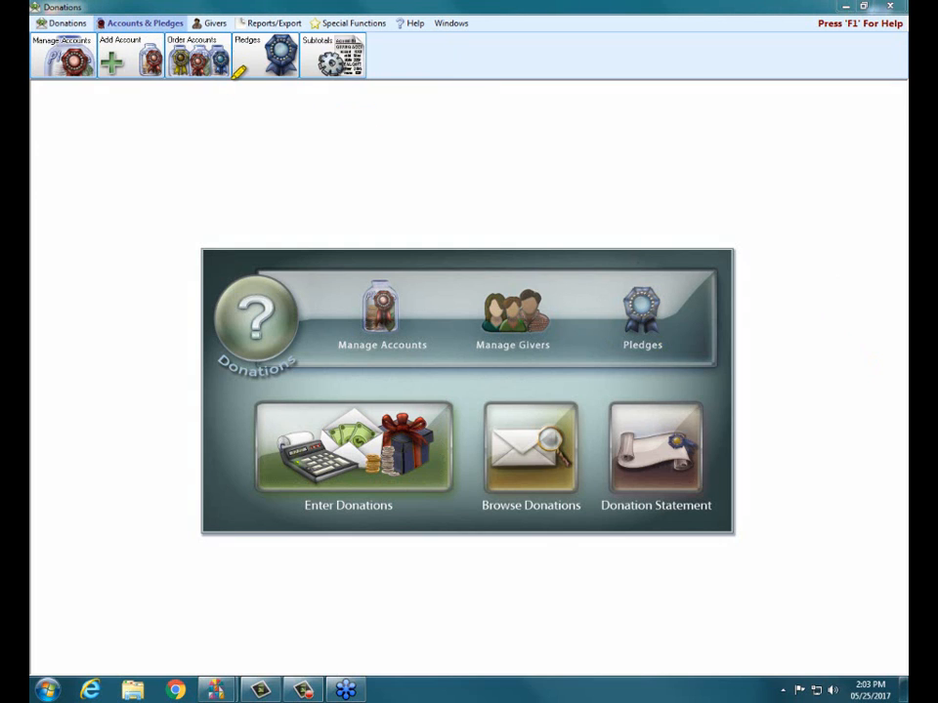
{"action": "mouse_move", "coordinate": [232, 78]}
{"action": "left_mouse_down"}
{"action": "mouse_move", "coordinate": [304, 79]}
{"action": "mouse_move", "coordinate": [298, 35]}
{"action": "left_mouse_up"}
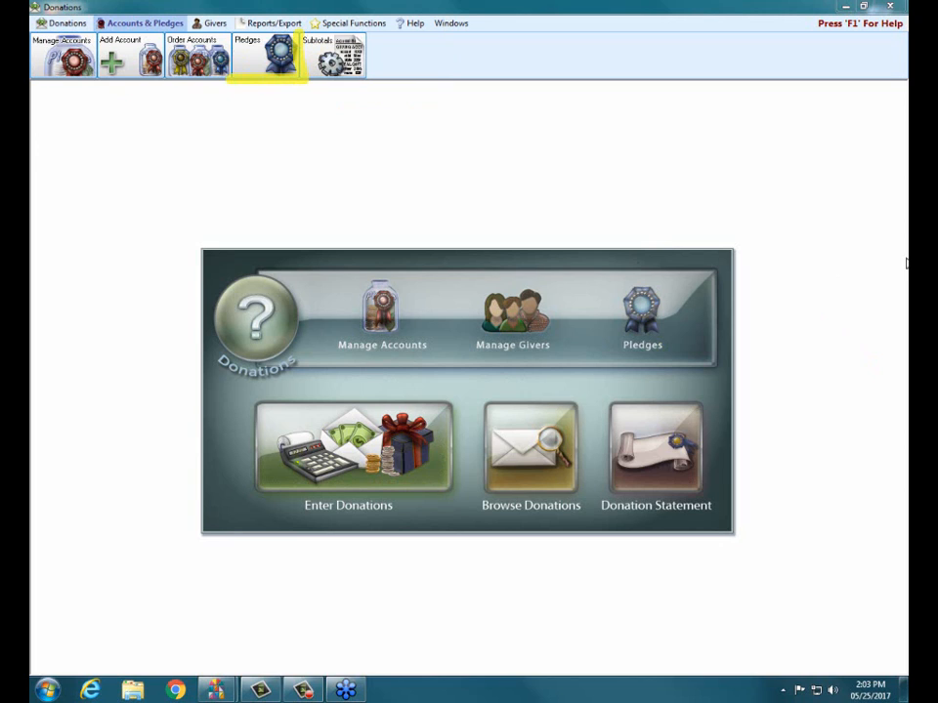
{"action": "key", "text": "Escape"}
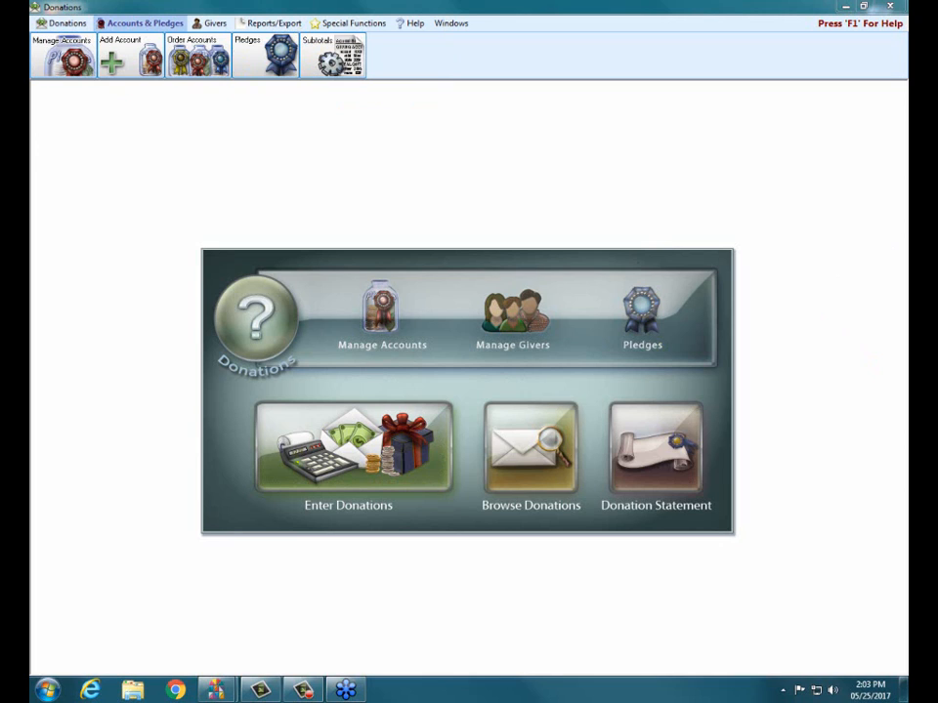
{"action": "left_click", "coordinate": [262, 63]}
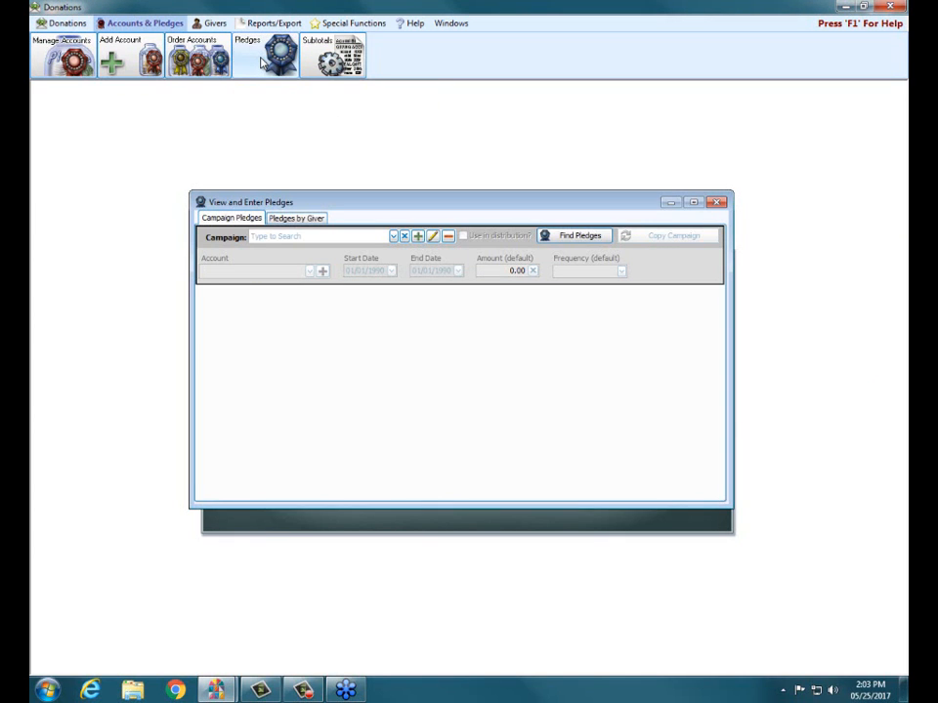
{"action": "left_click", "coordinate": [693, 202]}
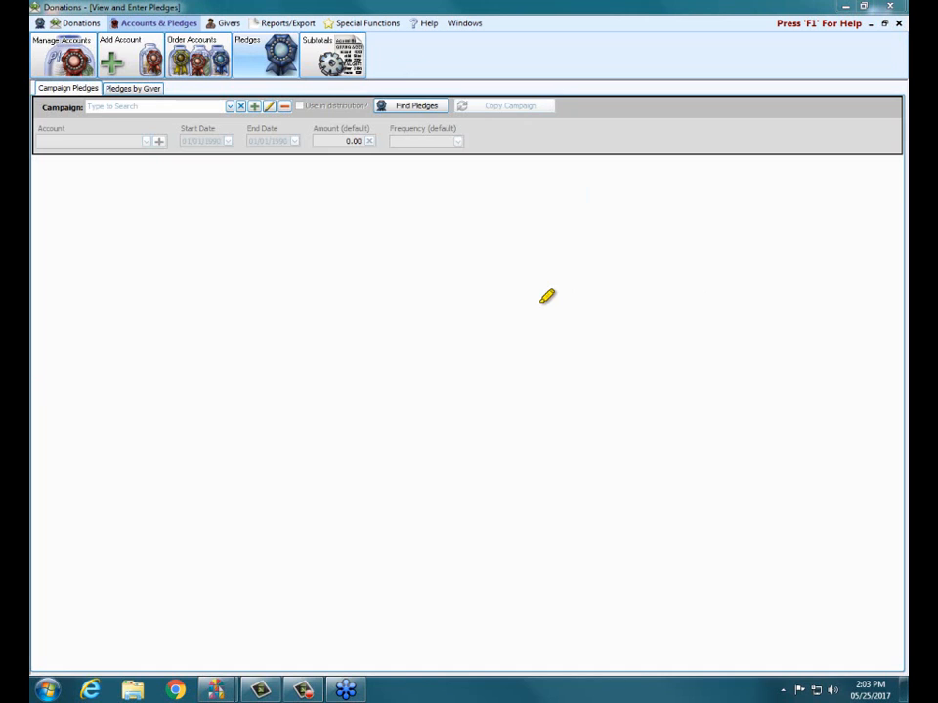
{"action": "left_click", "coordinate": [51, 87]}
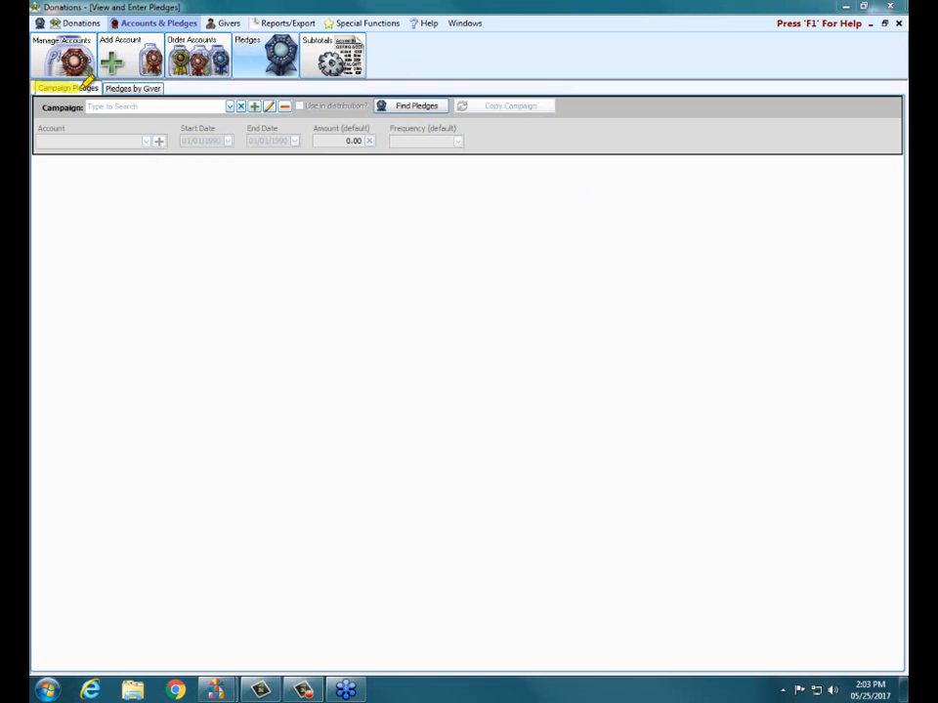
{"action": "left_click", "coordinate": [138, 88]}
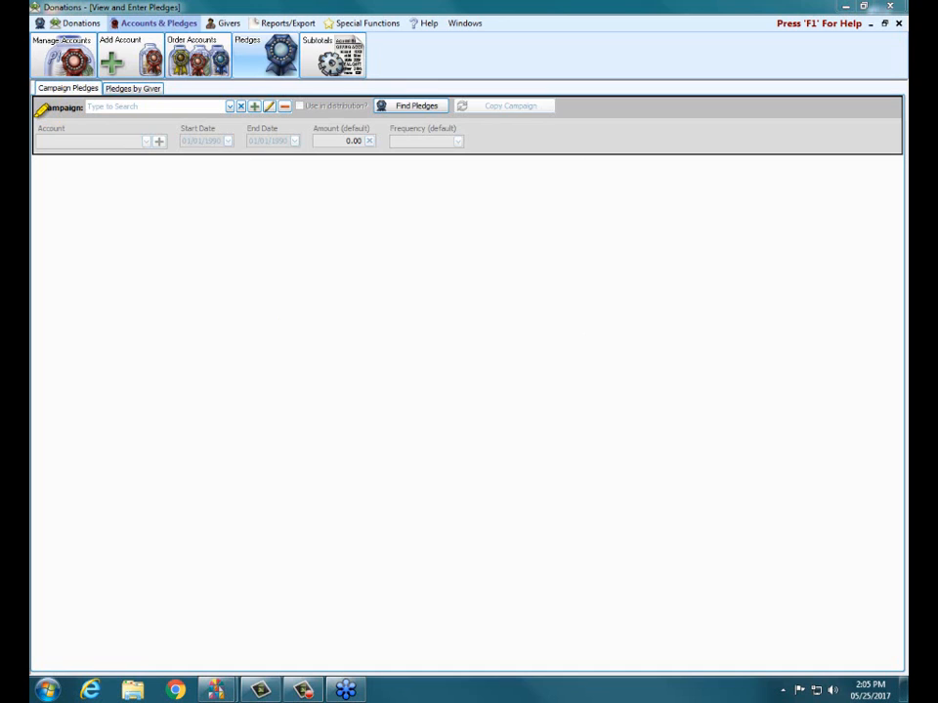
{"action": "left_click_drag", "start_coordinate": [39, 111], "coordinate": [356, 111]}
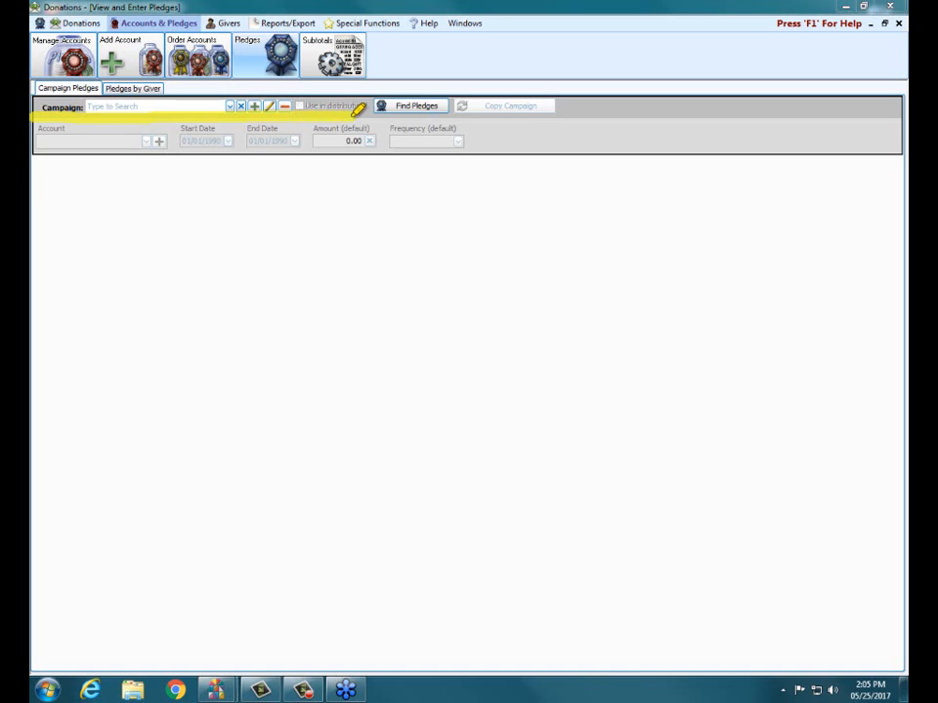
{"action": "left_click_drag", "start_coordinate": [37, 148], "coordinate": [363, 151]}
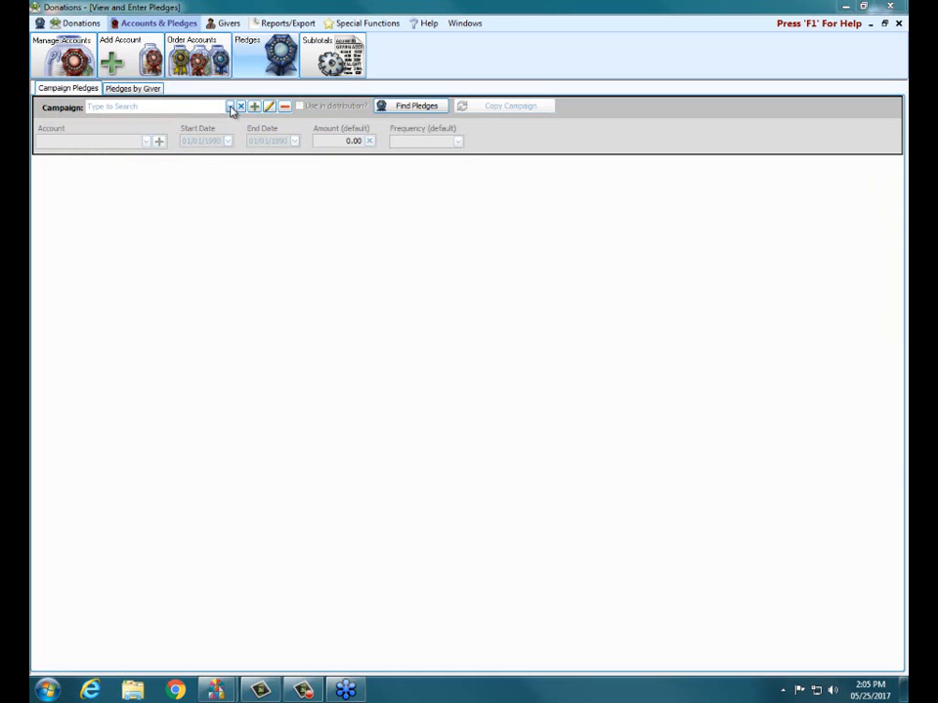
- Review the full list of existing pledge campaigns with their accounts and dates, enlarging the list to show every entry
{"action": "left_click", "coordinate": [231, 106]}
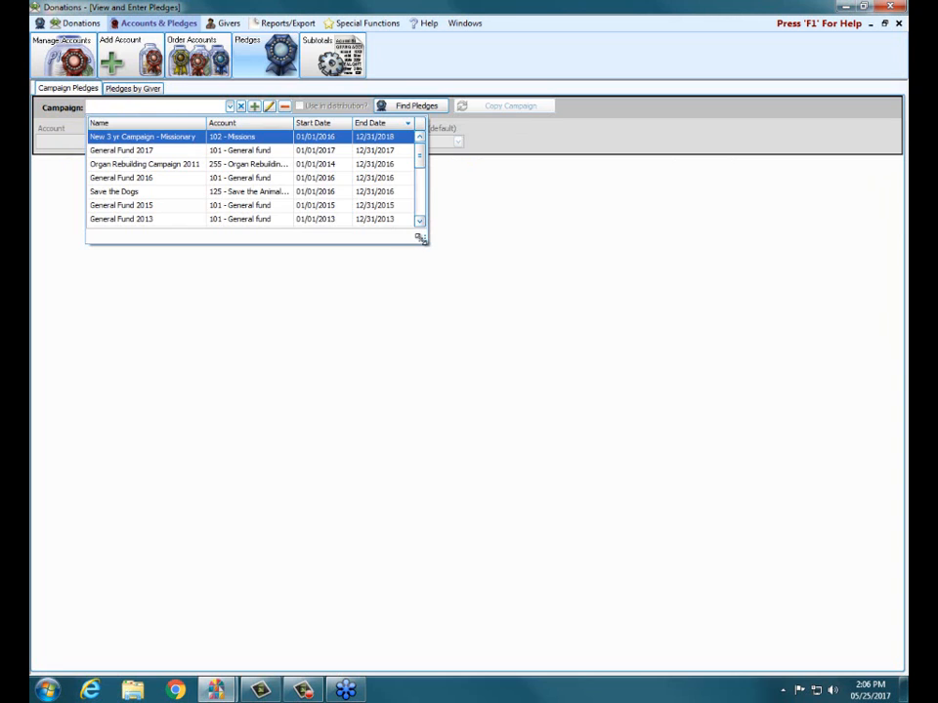
{"action": "left_click_drag", "start_coordinate": [419, 237], "coordinate": [679, 398]}
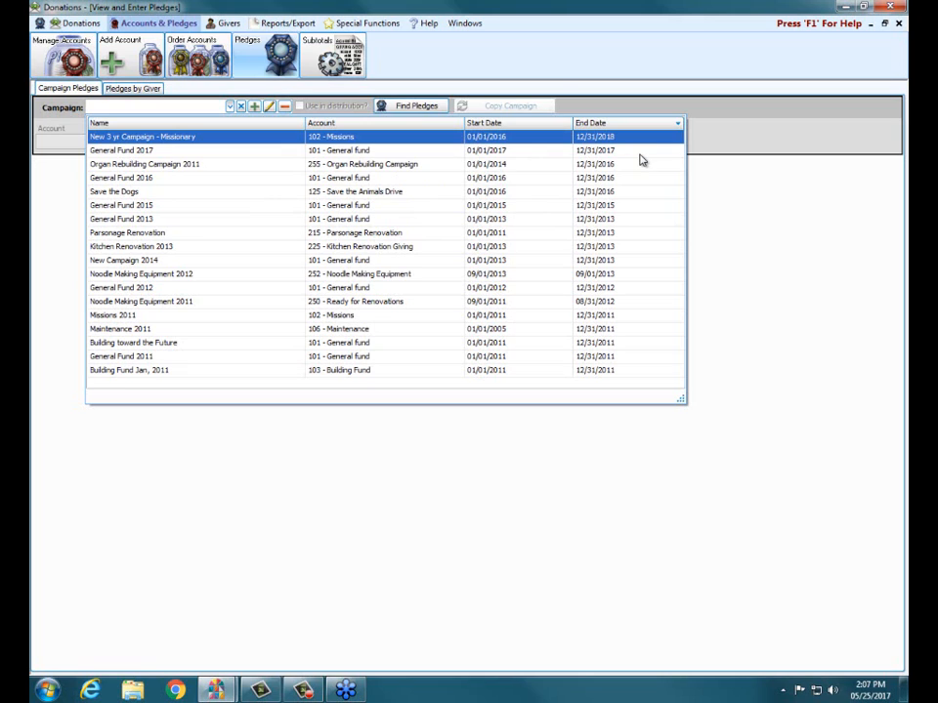
{"action": "left_click", "coordinate": [716, 115]}
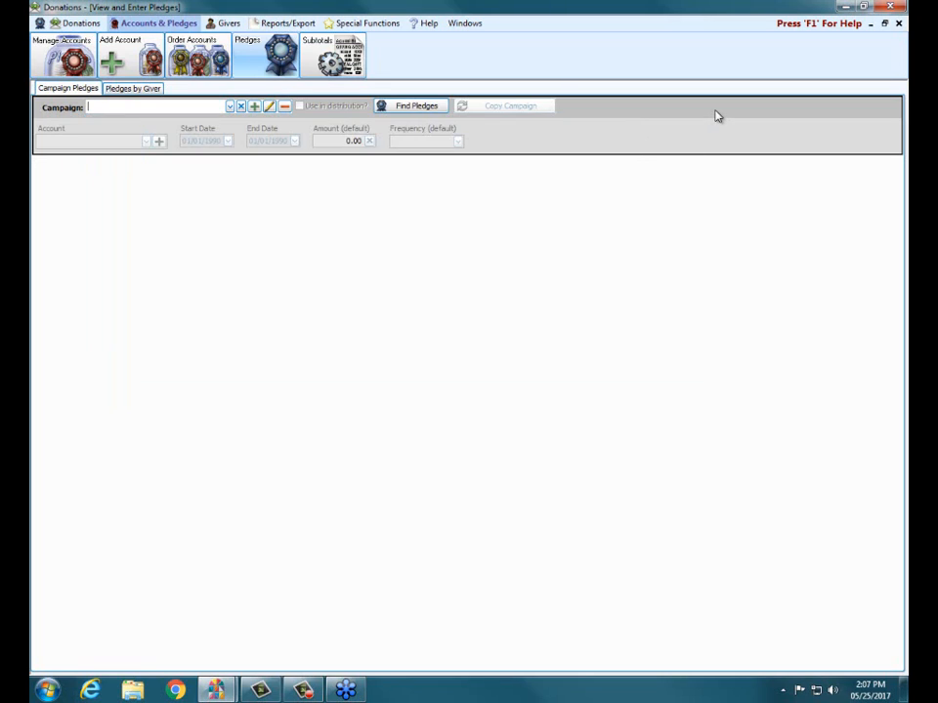
- Create a new pledge campaign named "Building Fund Campaign 2018"
{"action": "left_click", "coordinate": [254, 107]}
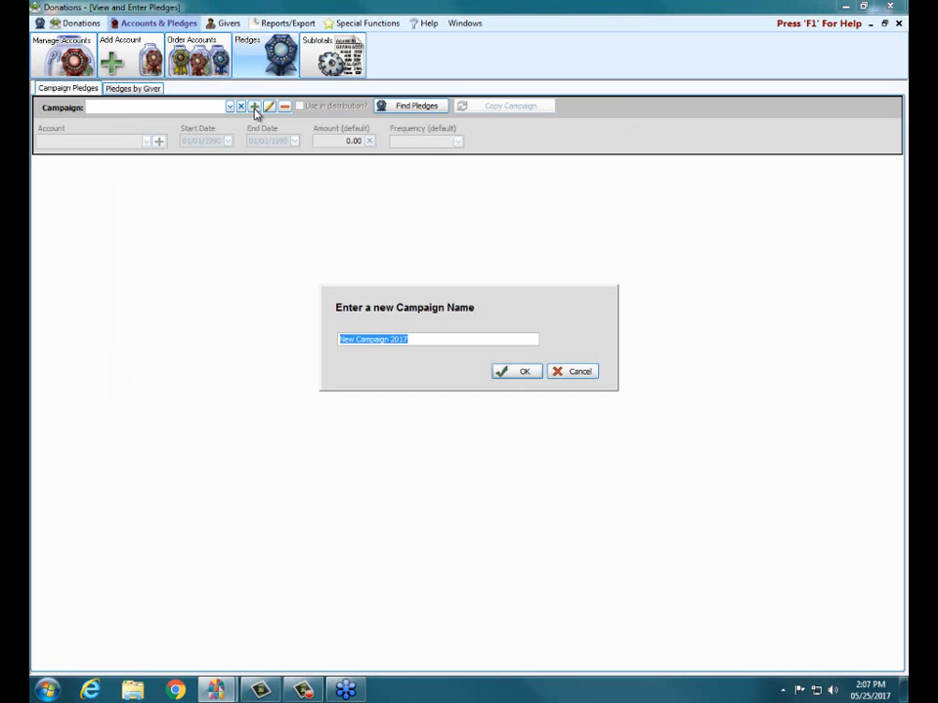
{"action": "type", "text": "B"}
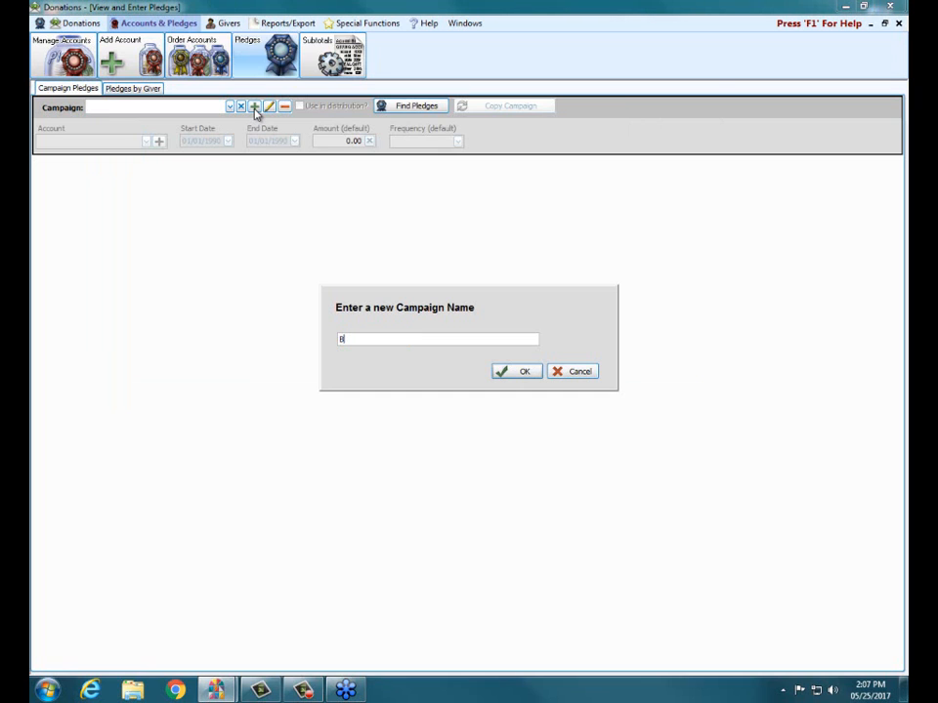
{"action": "type", "text": "uilding Fund Campaign 2018"}
{"action": "left_click", "coordinate": [515, 374]}
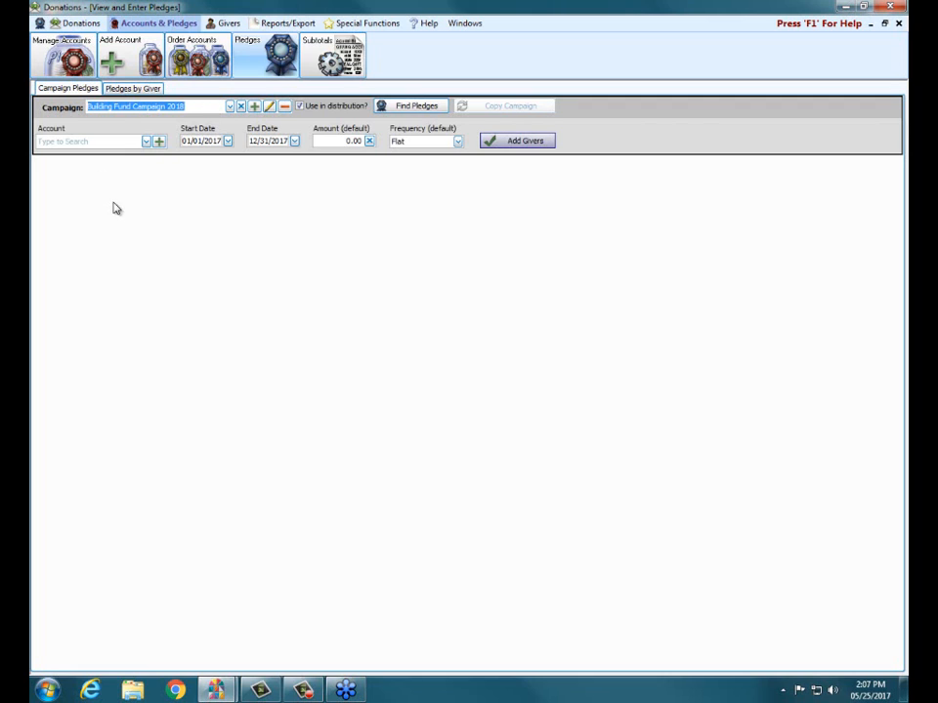
- Assign the Building Fund account to the new campaign
{"action": "left_click", "coordinate": [147, 142]}
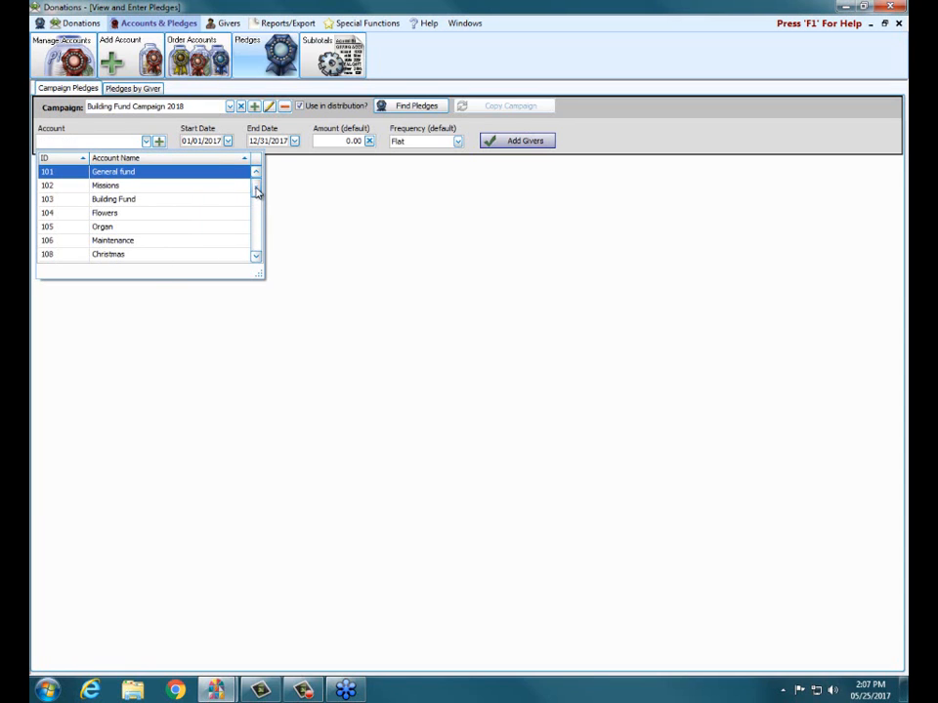
{"action": "mouse_move", "coordinate": [259, 189]}
{"action": "left_mouse_down"}
{"action": "mouse_move", "coordinate": [259, 217]}
{"action": "mouse_move", "coordinate": [260, 188]}
{"action": "left_mouse_up"}
{"action": "left_click", "coordinate": [130, 204]}
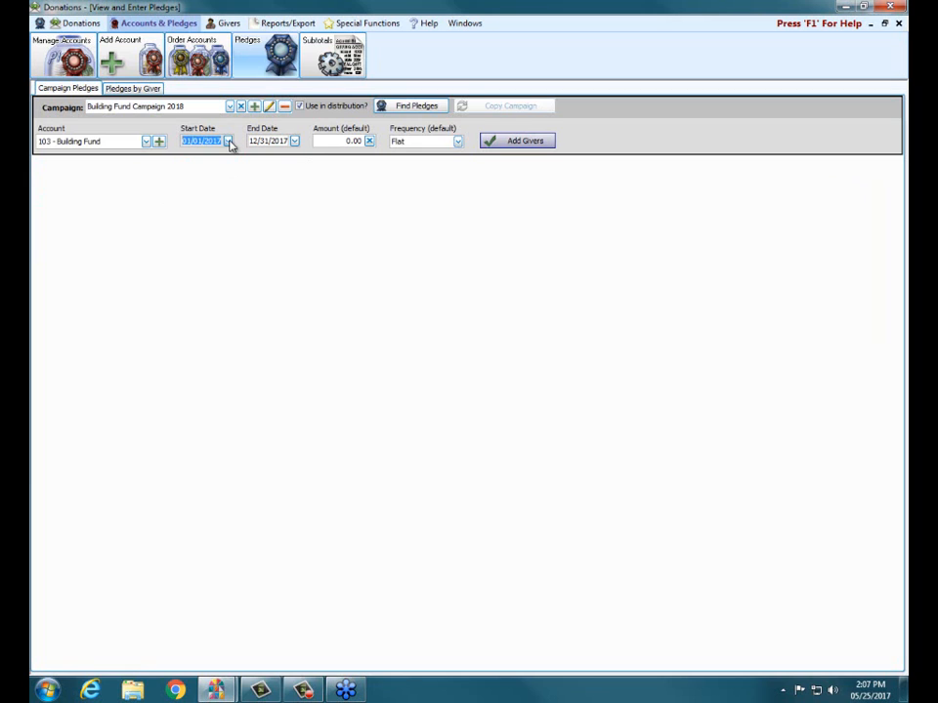
- Set the campaign's start date to 01/01/2018 and its end date to 12/31/2018
{"action": "left_click", "coordinate": [227, 141]}
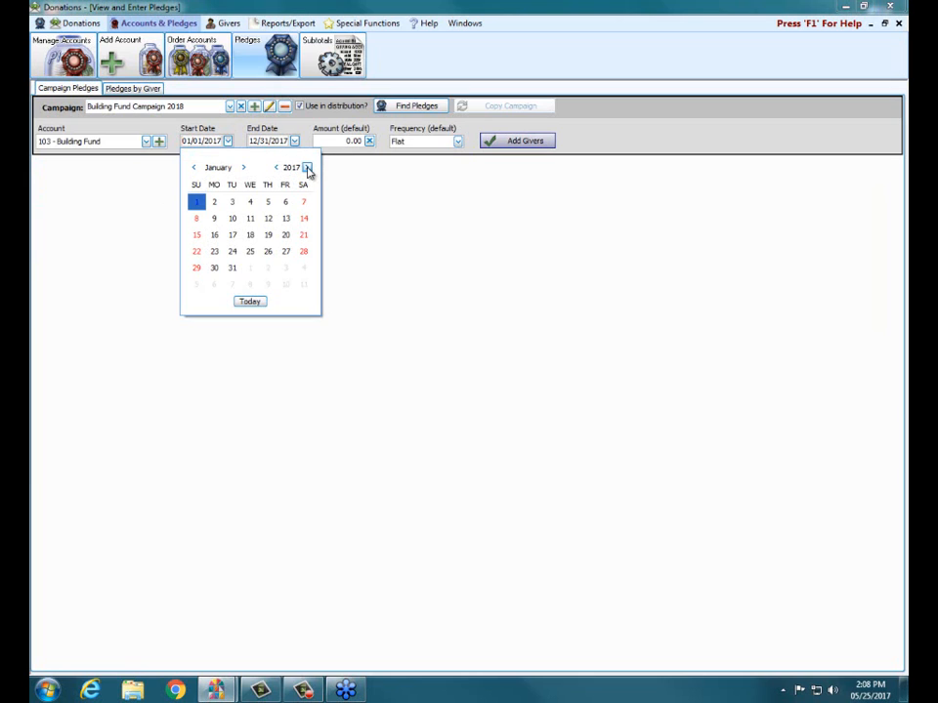
{"action": "left_click", "coordinate": [307, 168]}
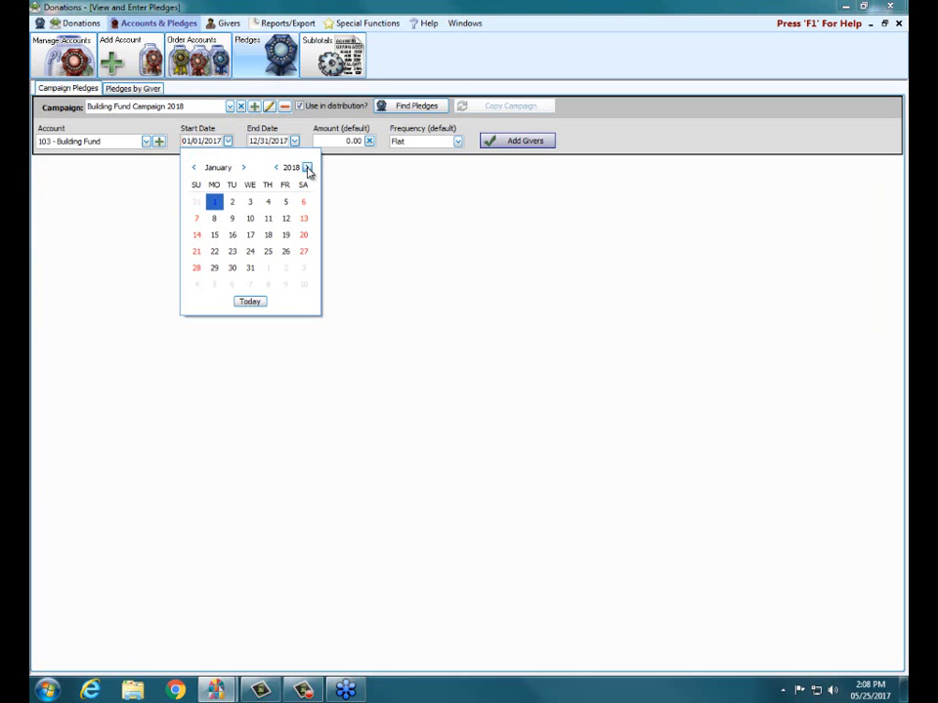
{"action": "left_click", "coordinate": [214, 203]}
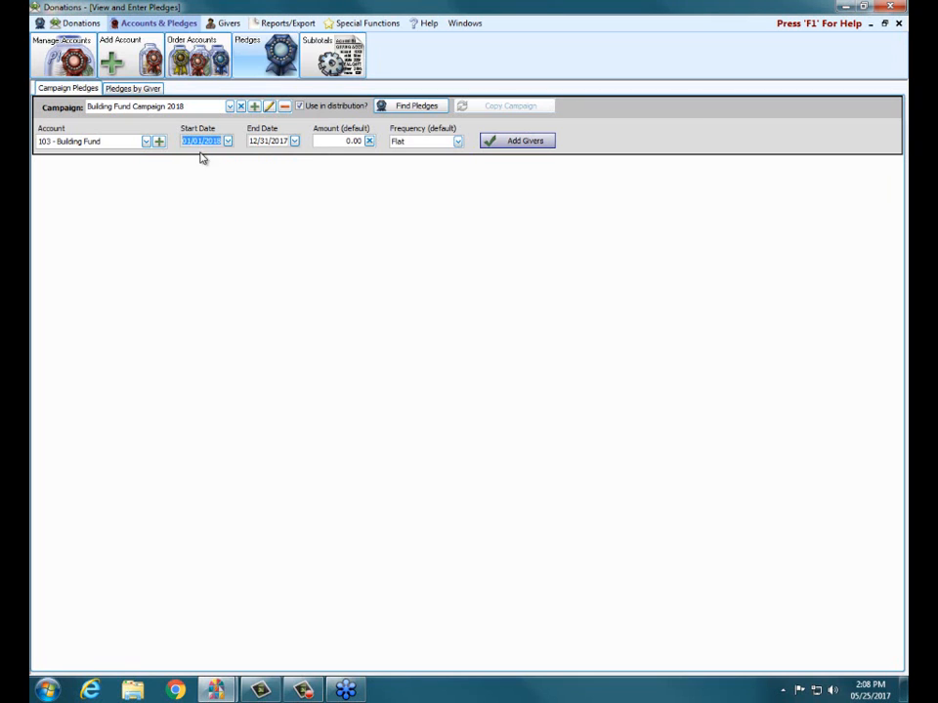
{"action": "left_click", "coordinate": [294, 140]}
{"action": "left_click", "coordinate": [373, 167]}
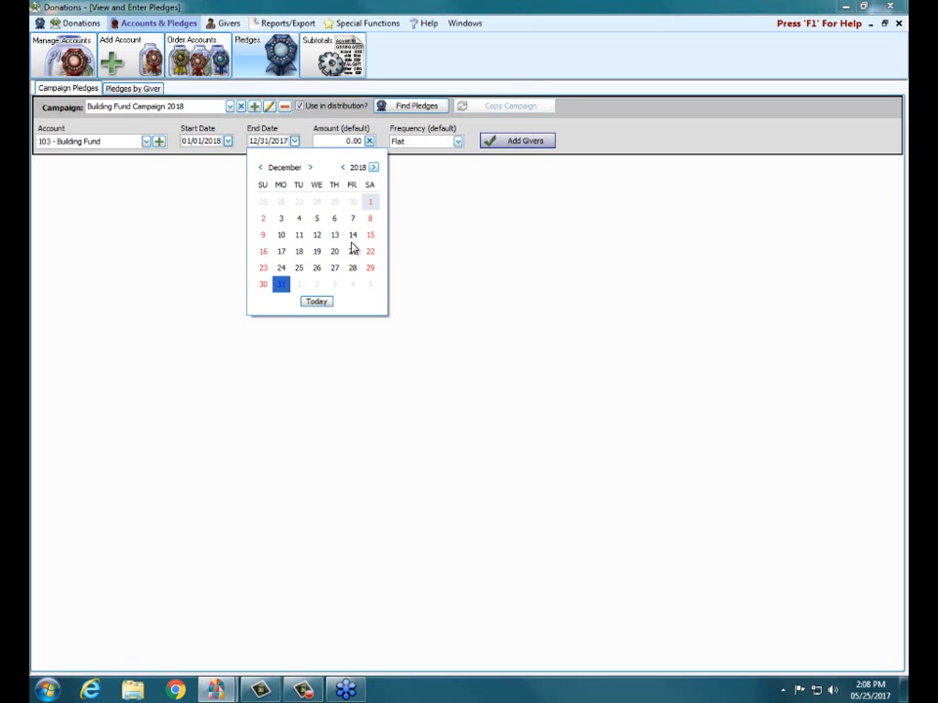
{"action": "left_click", "coordinate": [285, 288]}
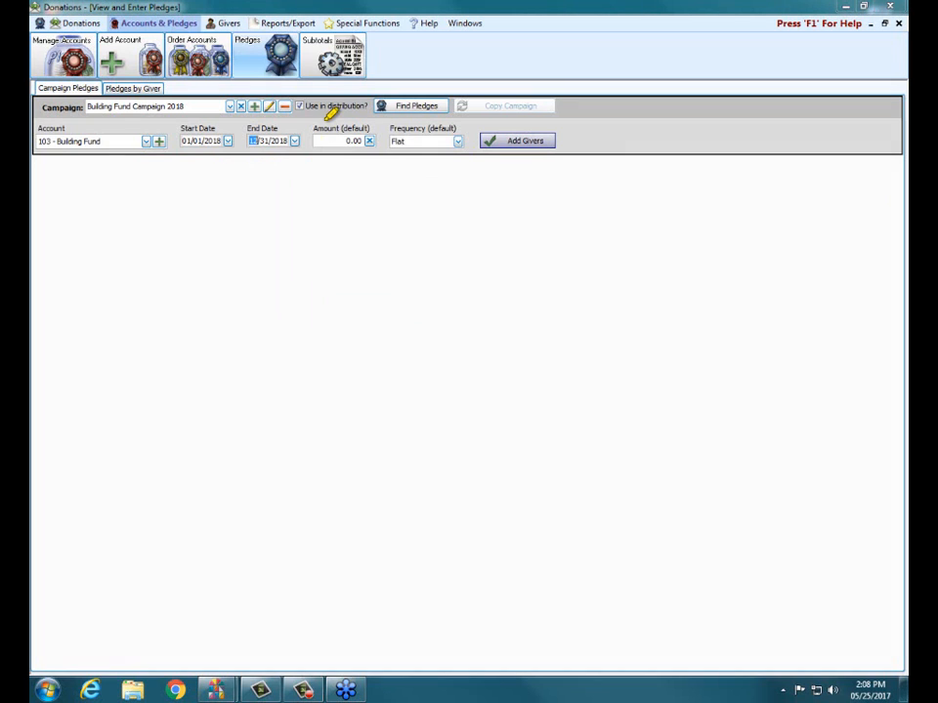
- Choose Flat as the campaign's default frequency and proceed to adding givers
{"action": "left_click_drag", "start_coordinate": [314, 128], "coordinate": [456, 127]}
{"action": "left_click", "coordinate": [456, 142]}
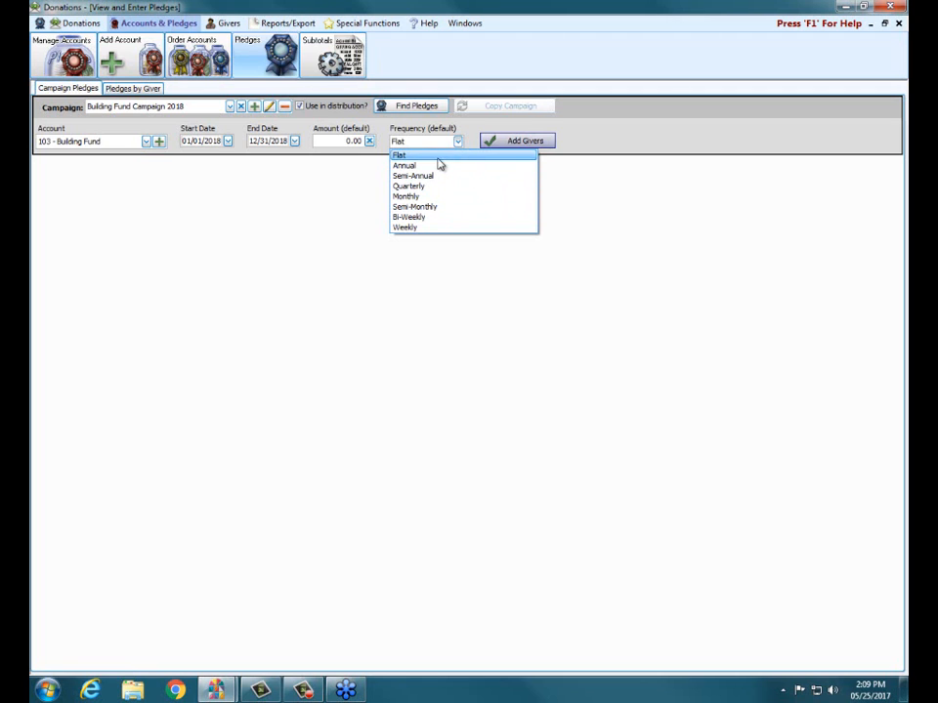
{"action": "left_click", "coordinate": [439, 159]}
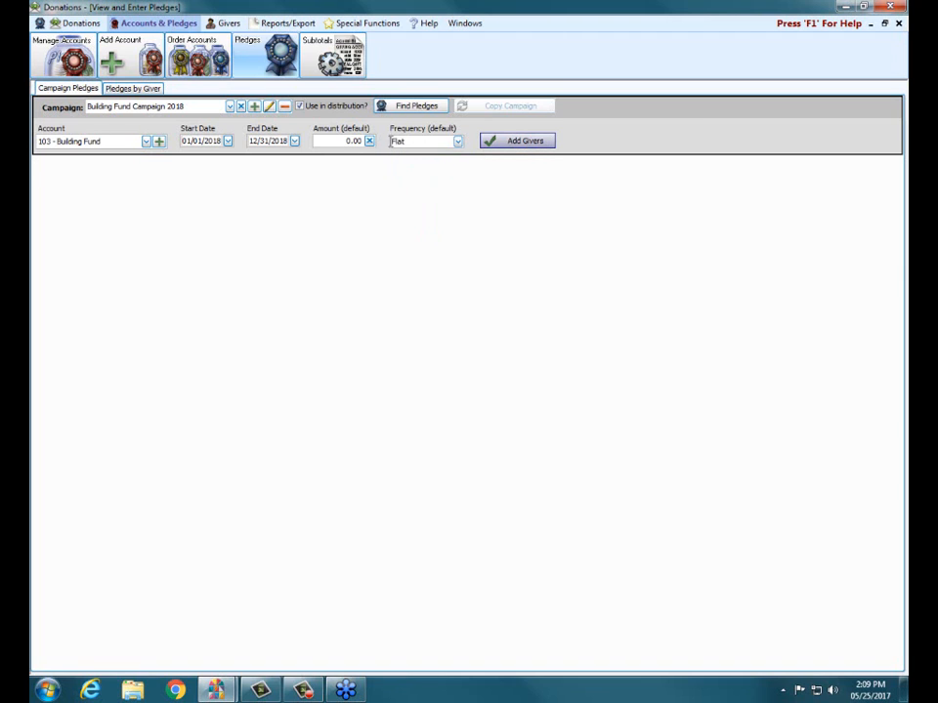
{"action": "left_click", "coordinate": [525, 140]}
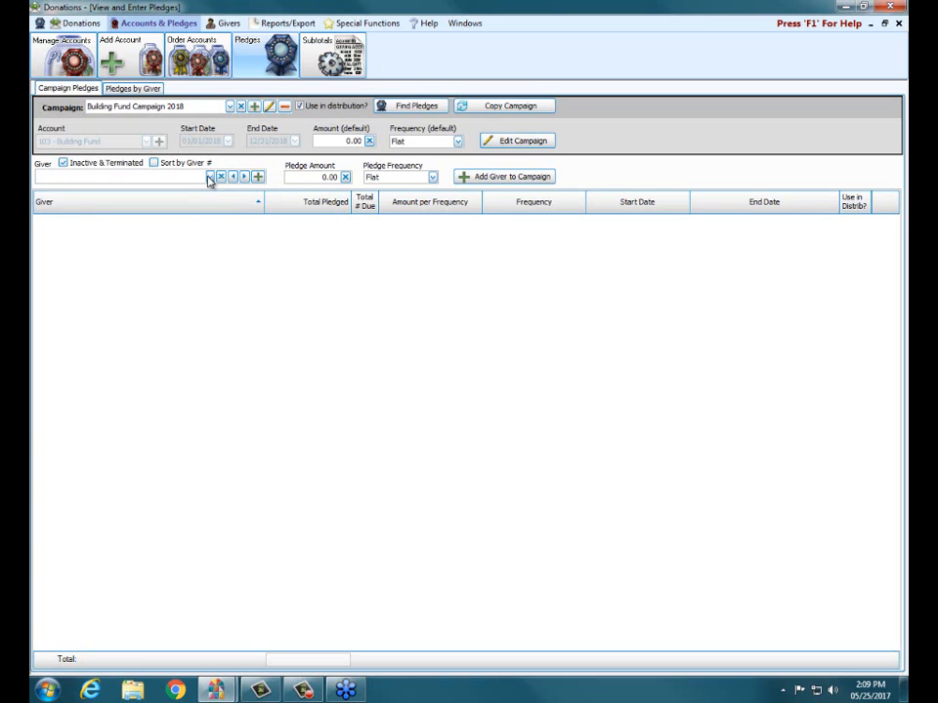
- Browse the campaign's giver list and sort it by giver number
{"action": "left_click", "coordinate": [209, 178]}
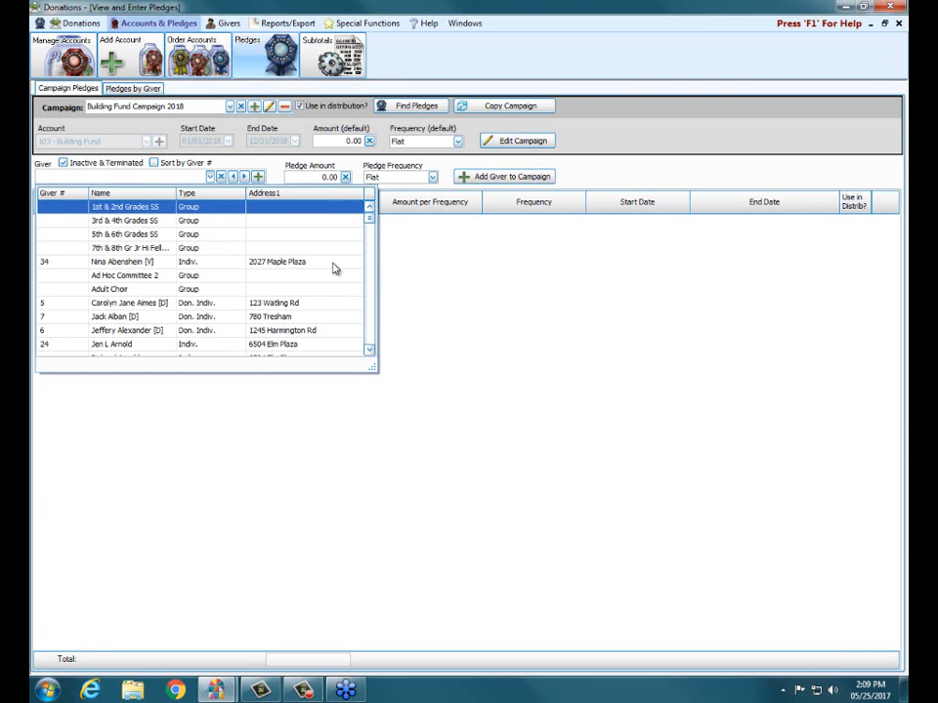
{"action": "left_click", "coordinate": [370, 239]}
{"action": "mouse_move", "coordinate": [370, 235]}
{"action": "left_mouse_down"}
{"action": "mouse_move", "coordinate": [370, 244]}
{"action": "mouse_move", "coordinate": [370, 215]}
{"action": "left_mouse_up"}
{"action": "left_click", "coordinate": [156, 164]}
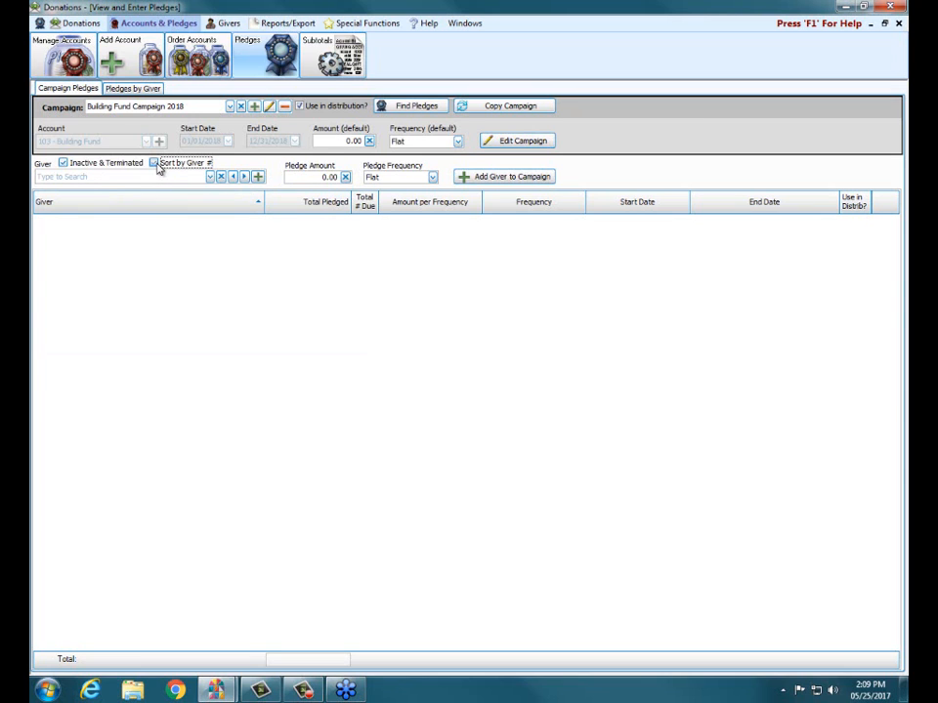
{"action": "left_click", "coordinate": [210, 177]}
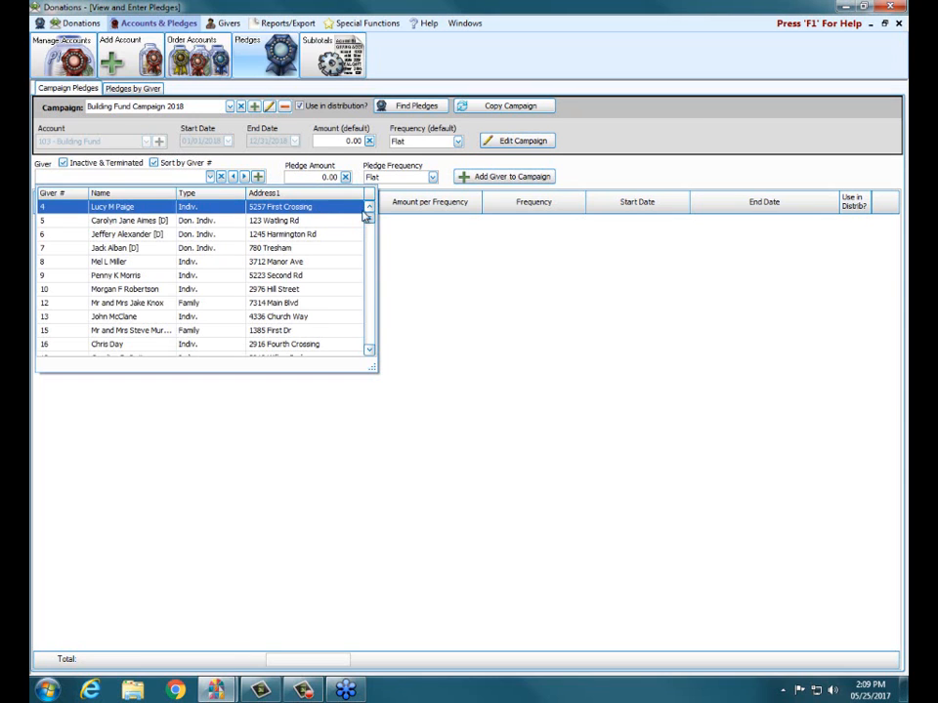
{"action": "mouse_move", "coordinate": [371, 218]}
{"action": "left_mouse_down"}
{"action": "mouse_move", "coordinate": [370, 229]}
{"action": "mouse_move", "coordinate": [371, 207]}
{"action": "left_mouse_up"}
- Look up the family giver by giver number and select them for the campaign pledge
{"action": "left_click", "coordinate": [72, 177]}
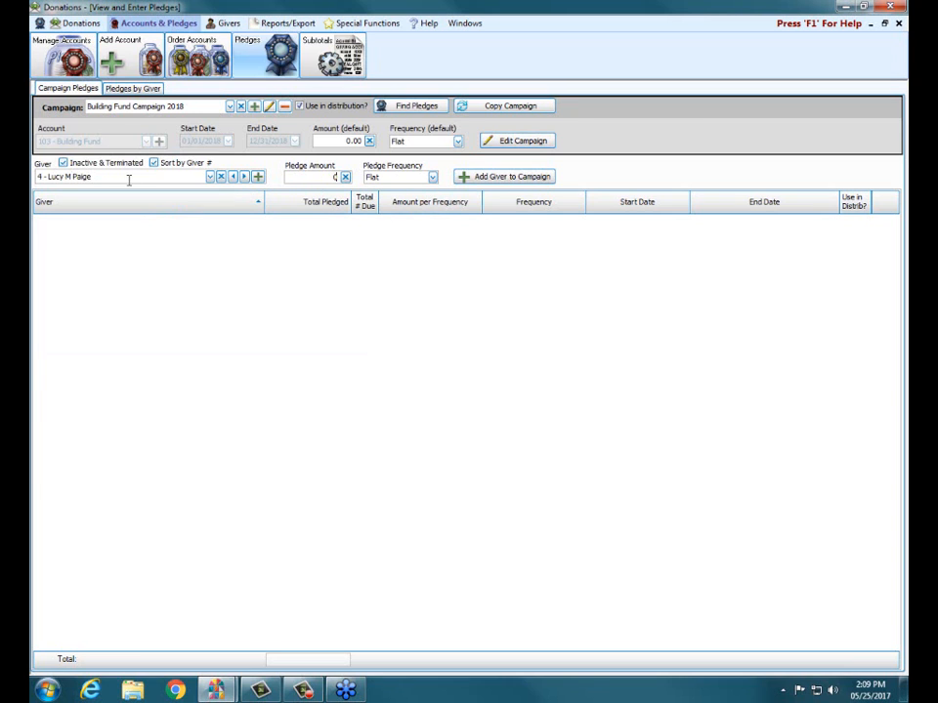
{"action": "left_click_drag", "start_coordinate": [128, 179], "coordinate": [32, 187]}
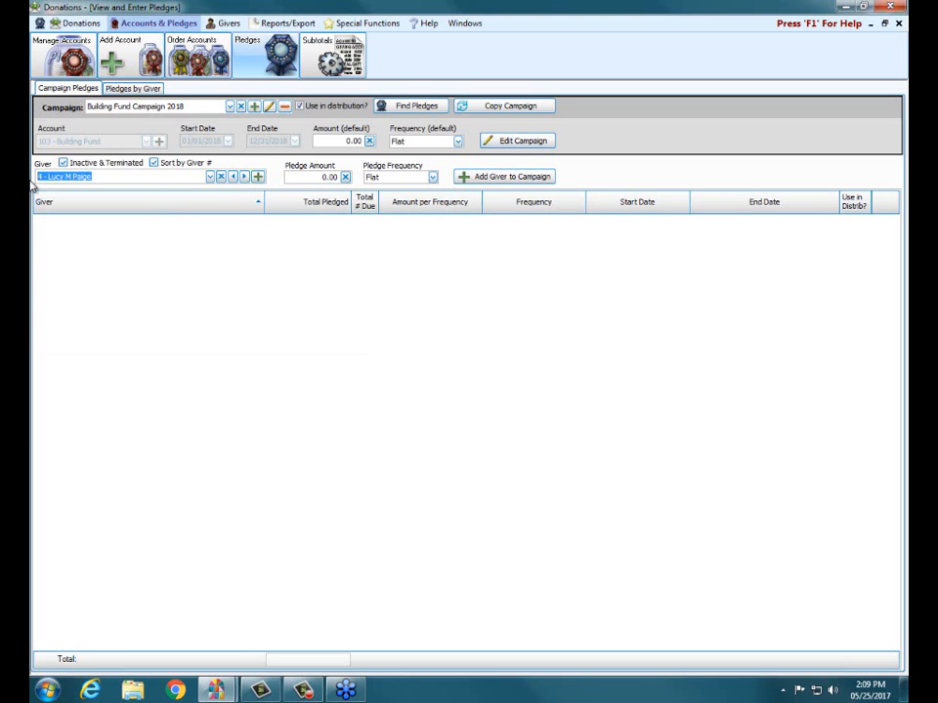
{"action": "type", "text": "15"}
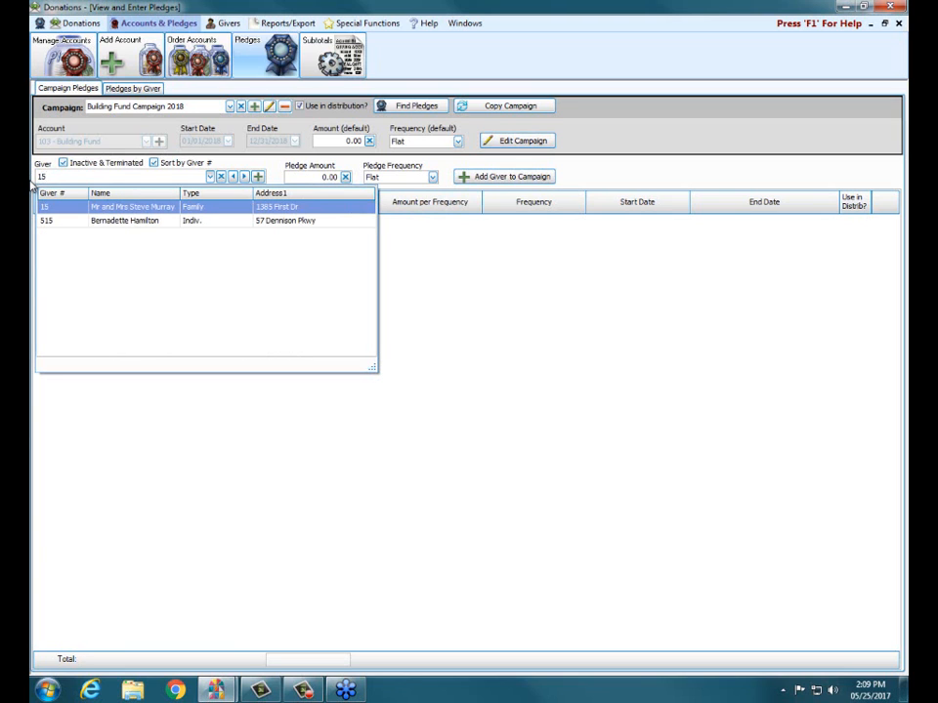
{"action": "left_click", "coordinate": [112, 207]}
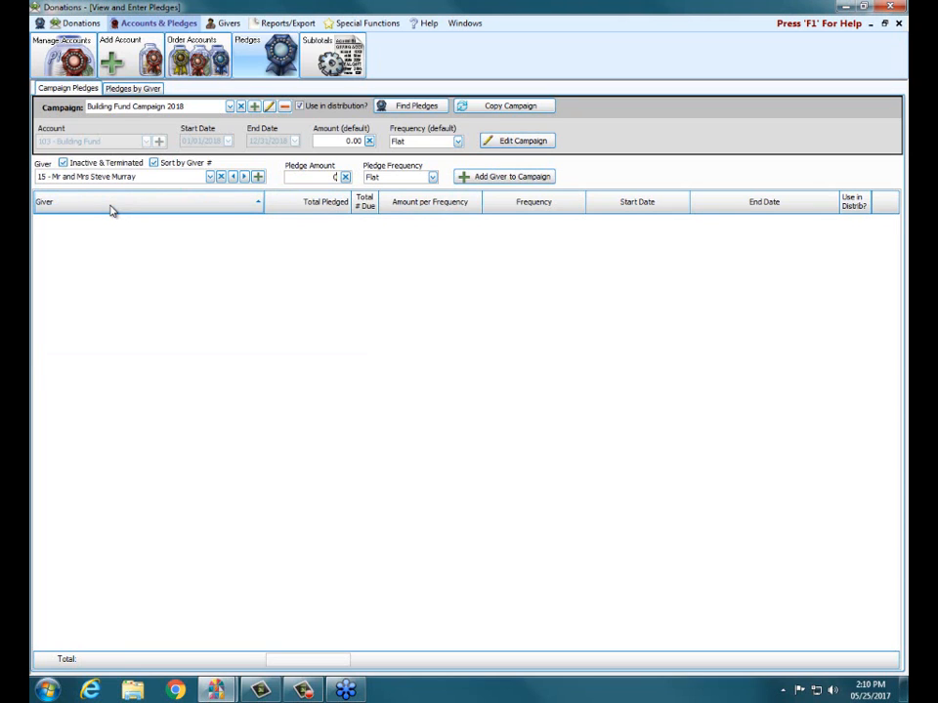
- Set a 15.00 weekly pledge for the selected family giver and add them to the Building Fund Campaign 2018
{"action": "left_click", "coordinate": [331, 178]}
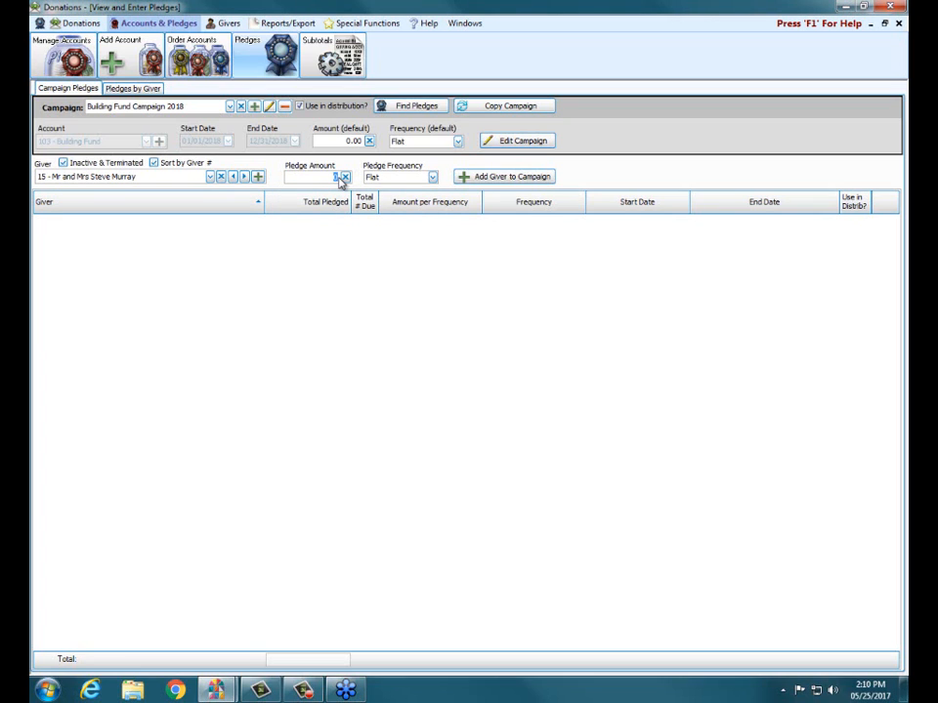
{"action": "type", "text": "15"}
{"action": "left_click", "coordinate": [432, 178]}
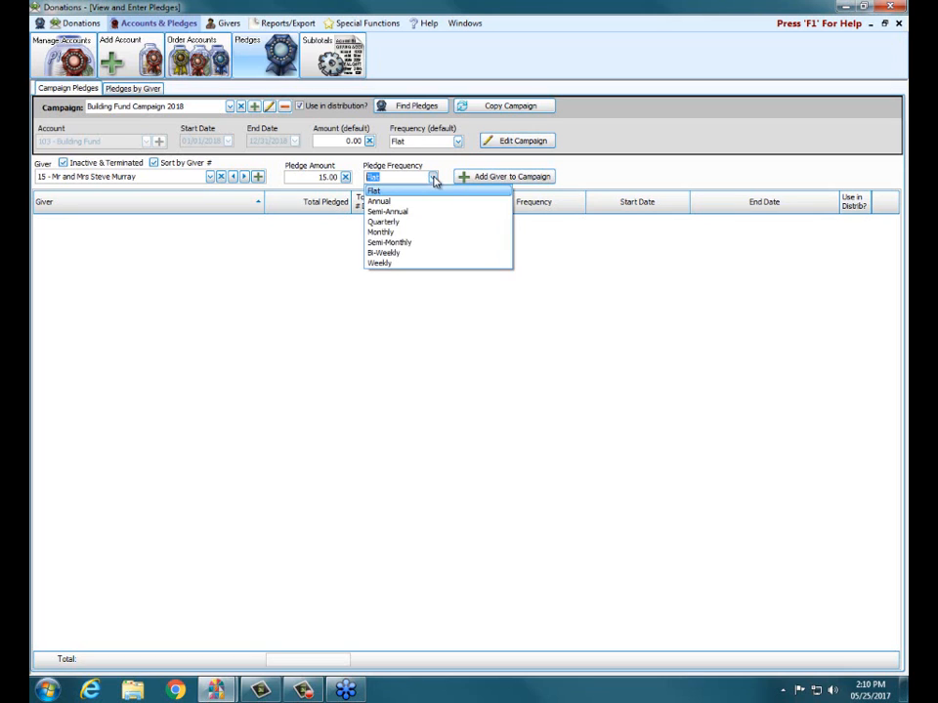
{"action": "left_click", "coordinate": [390, 263]}
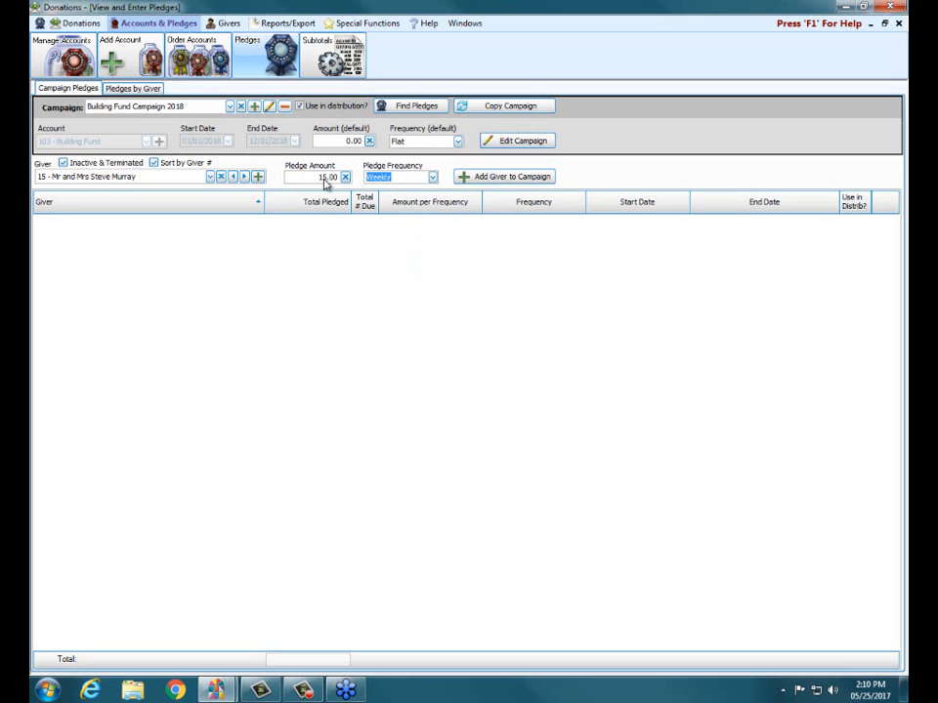
{"action": "left_click", "coordinate": [518, 178]}
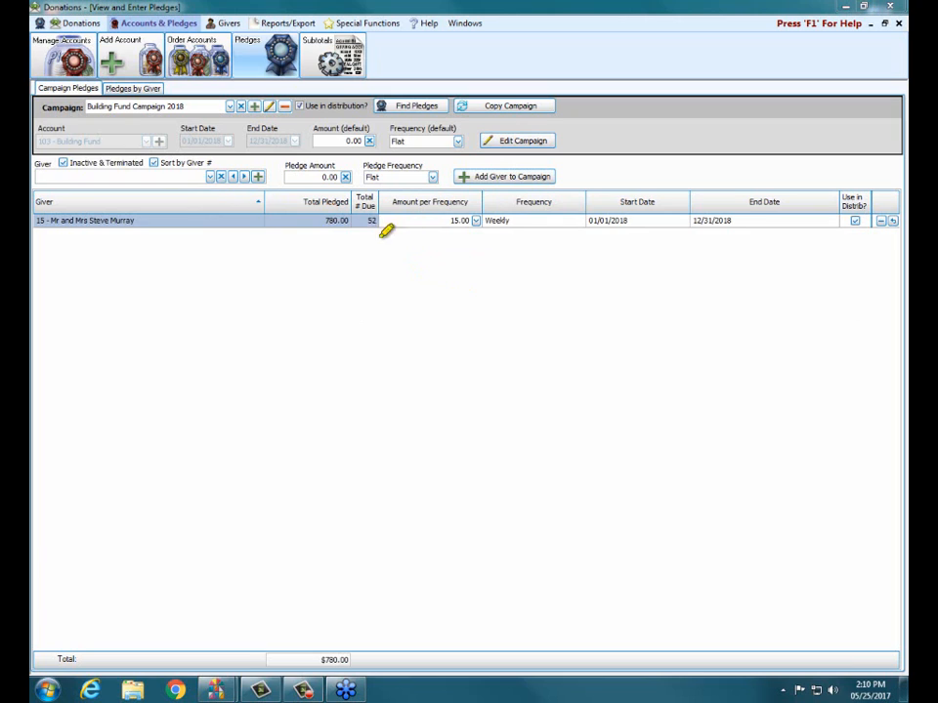
{"action": "left_click_drag", "start_coordinate": [303, 221], "coordinate": [371, 220]}
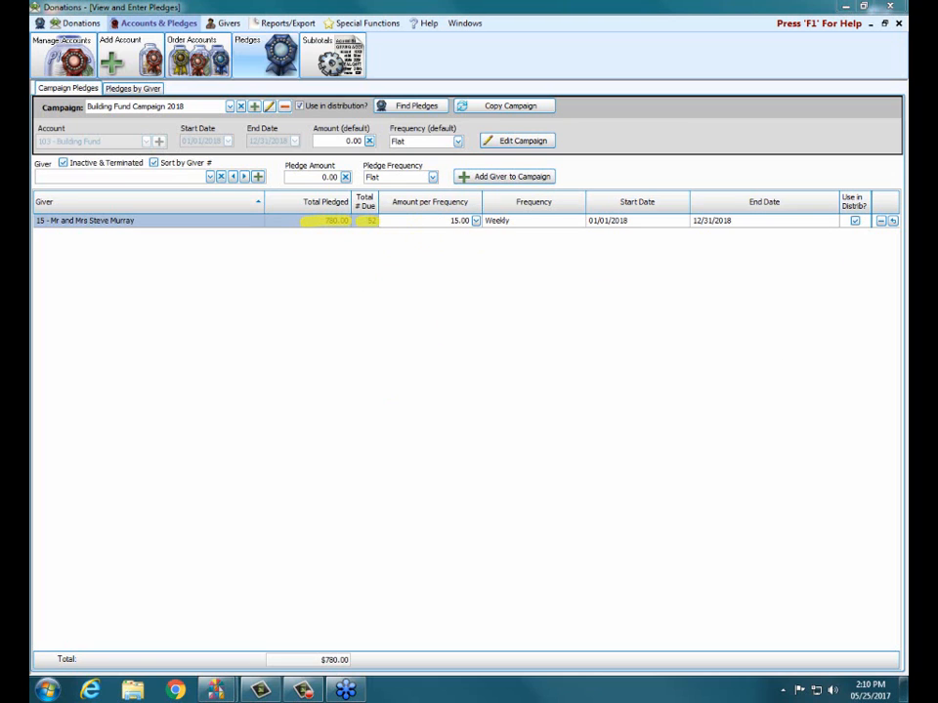
{"action": "key", "text": "Escape"}
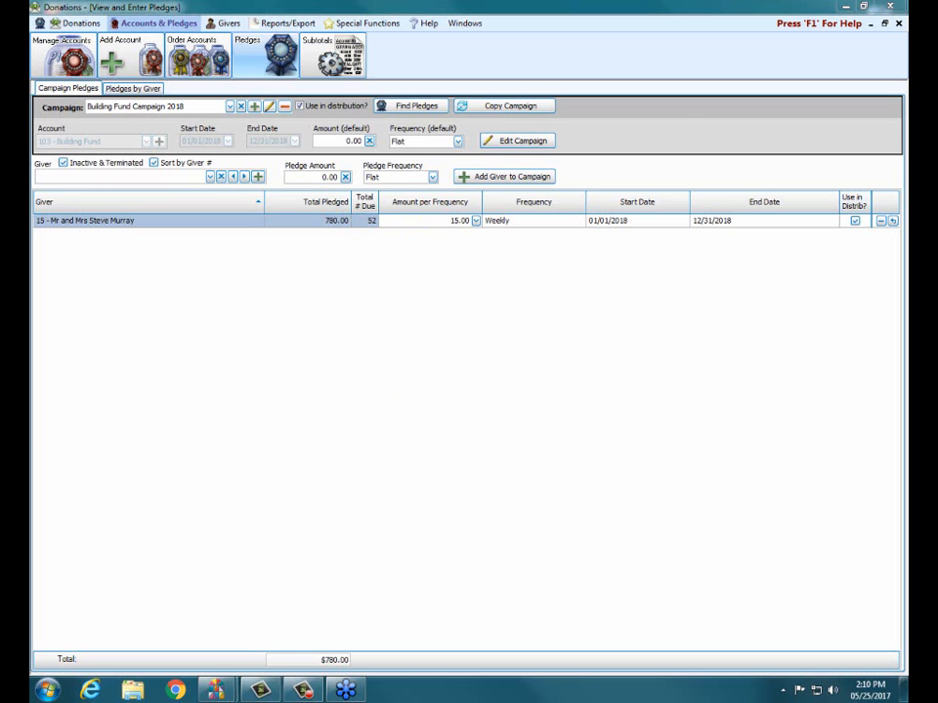
- Find the individual giver by last name and add them to the campaign with a 100.00 quarterly pledge
{"action": "left_click", "coordinate": [116, 173]}
{"action": "type", "text": "oliver"}
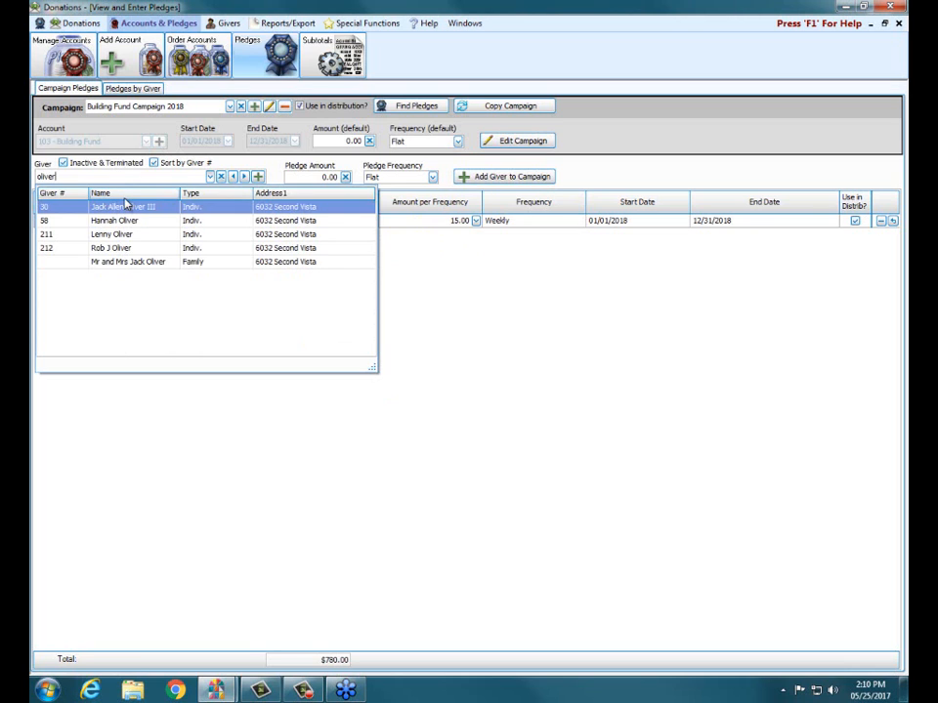
{"action": "left_click", "coordinate": [90, 206]}
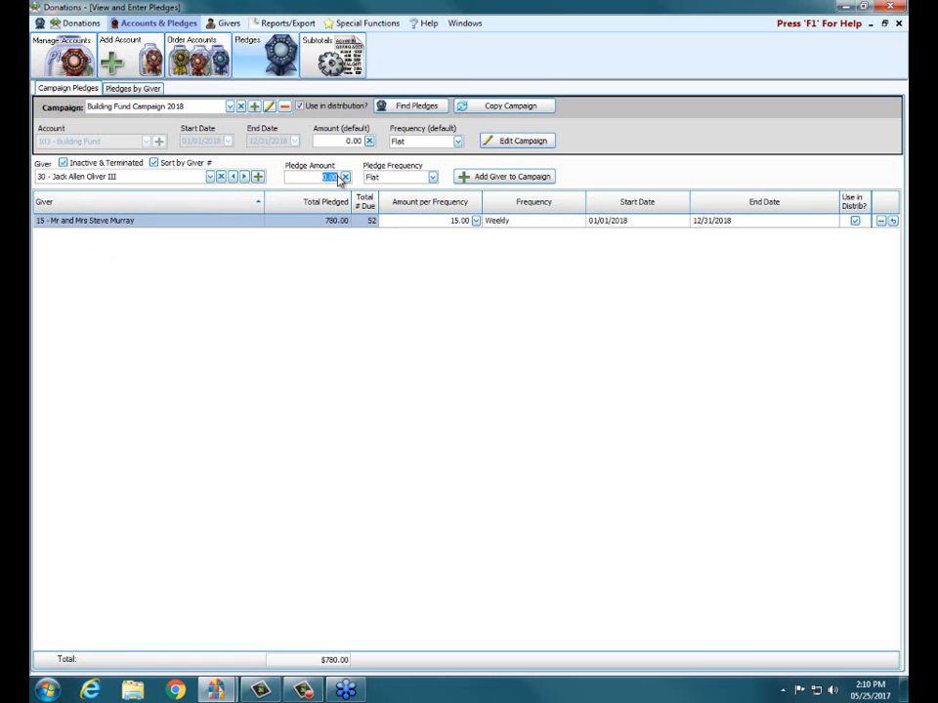
{"action": "type", "text": "100"}
{"action": "left_click", "coordinate": [433, 177]}
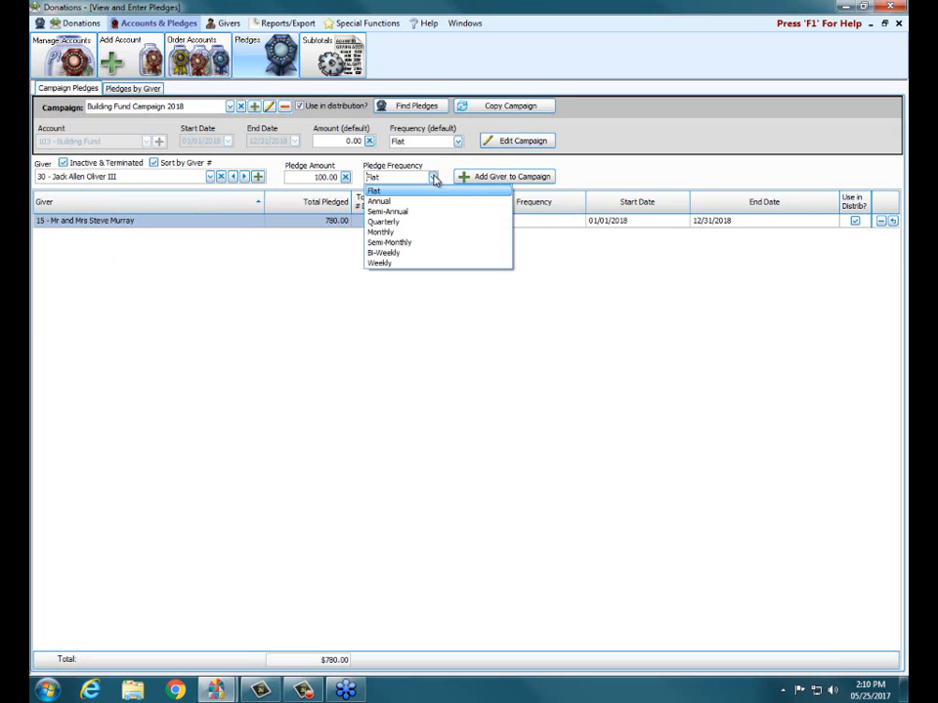
{"action": "left_click", "coordinate": [391, 221]}
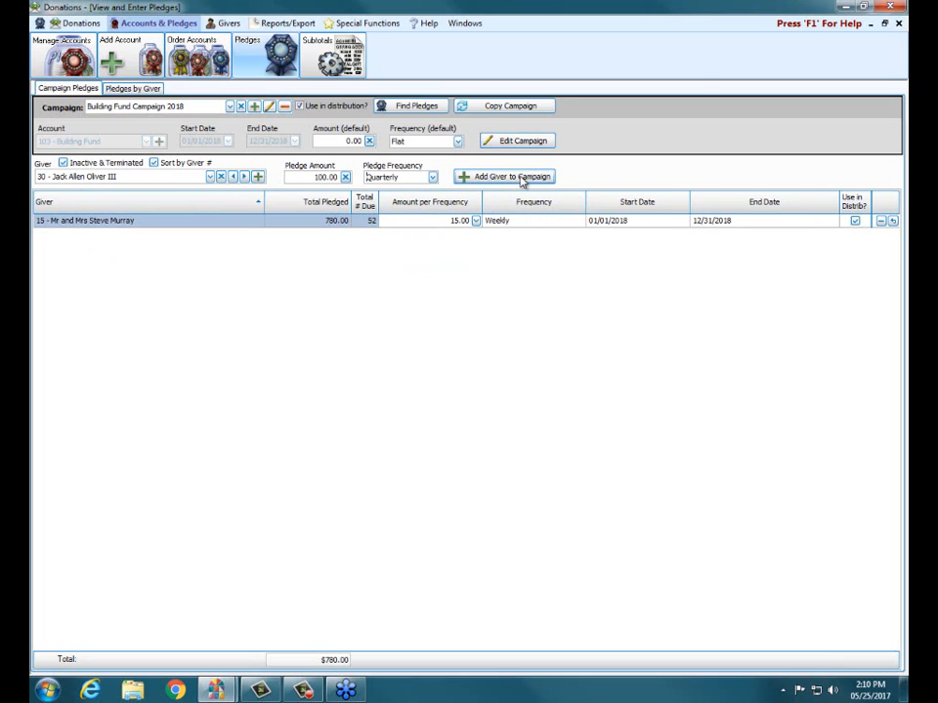
{"action": "left_click", "coordinate": [521, 178]}
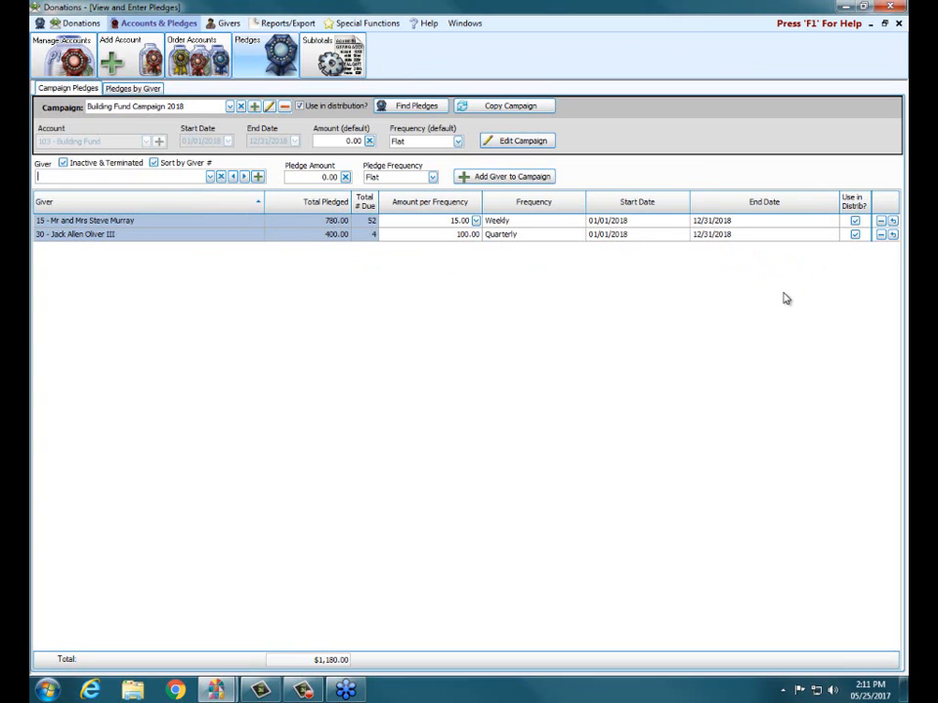
- Set the amount per frequency of the individual giver's quarterly pledge to 150.00
{"action": "left_click", "coordinate": [529, 240]}
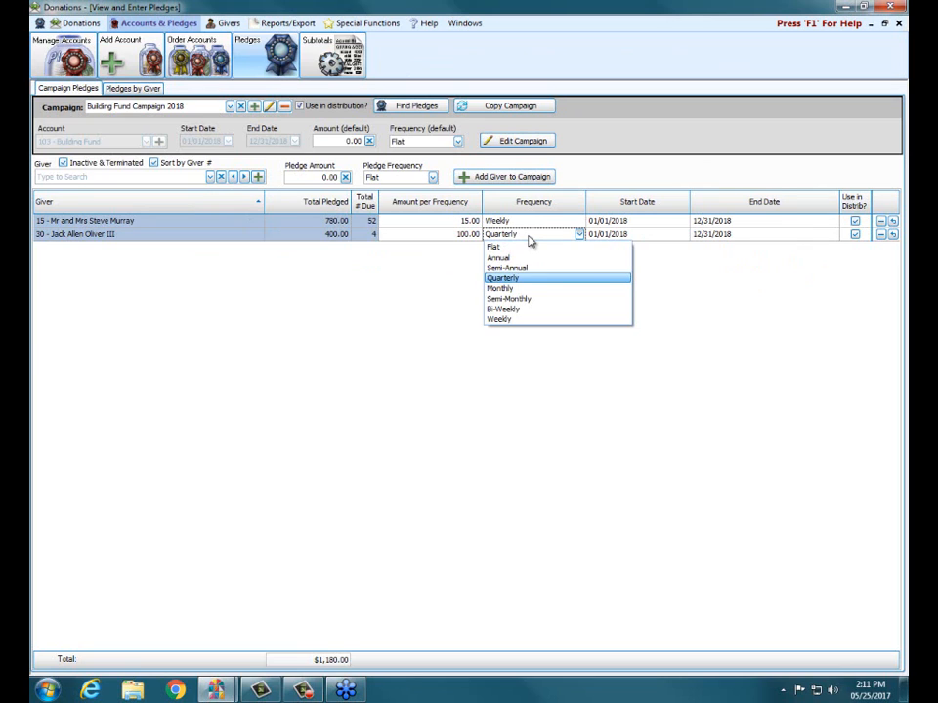
{"action": "left_click", "coordinate": [391, 320]}
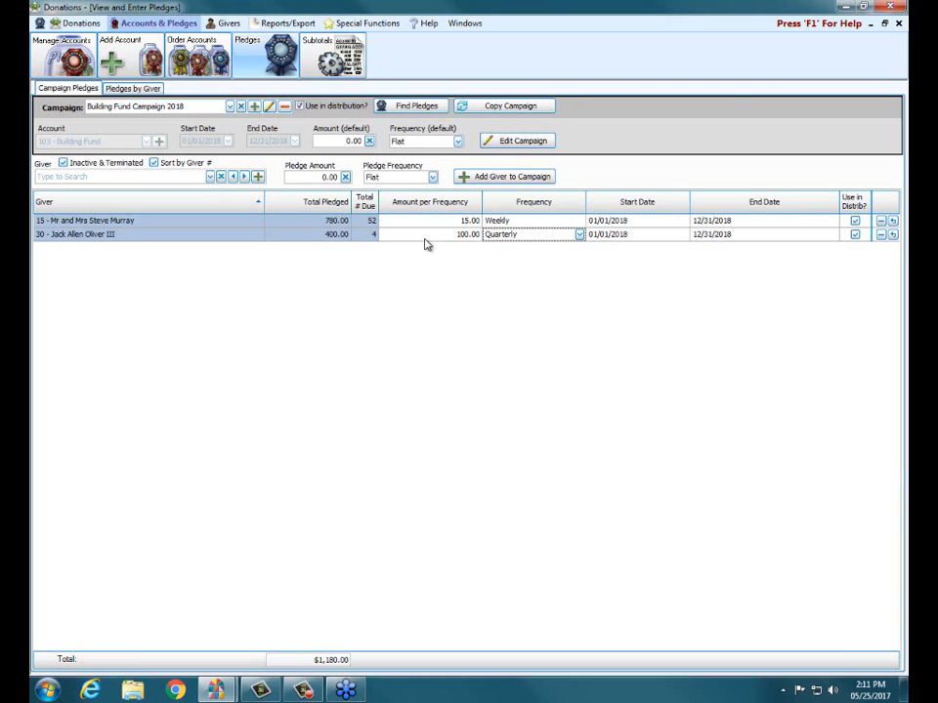
{"action": "left_click", "coordinate": [475, 238]}
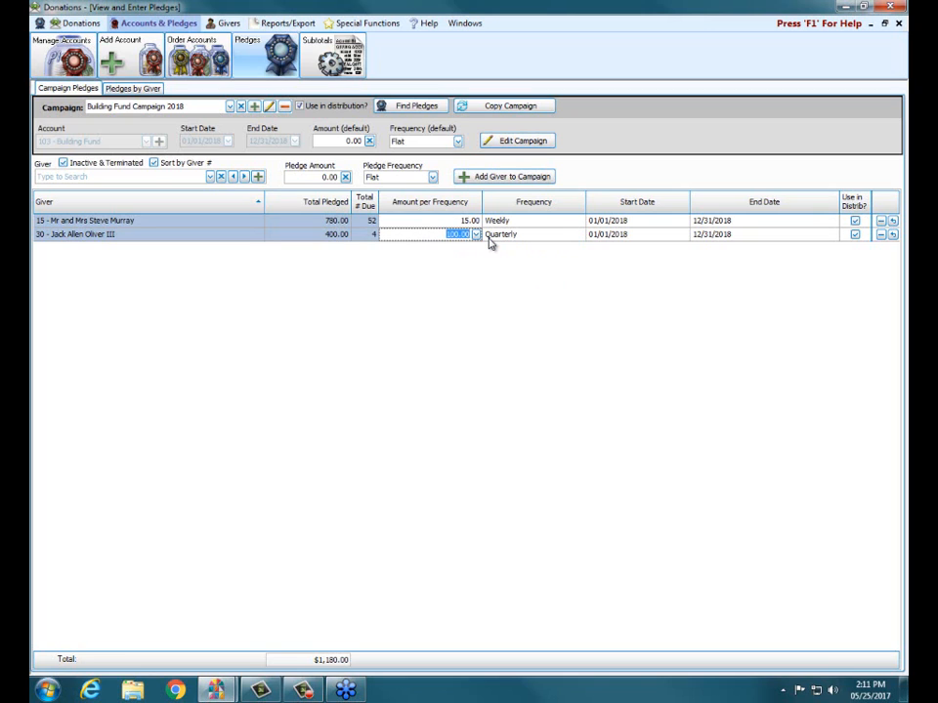
{"action": "type", "text": "150"}
{"action": "left_click", "coordinate": [489, 239]}
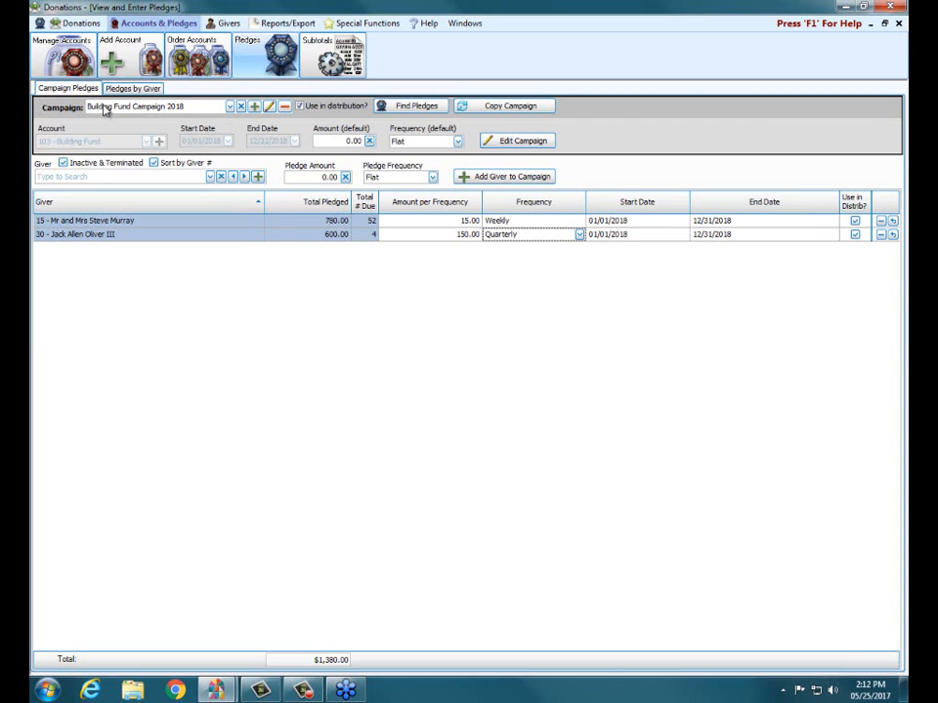
- Review the Building Fund Jan, 2011 campaign from the enlarged campaign list and switch to the General Fund 2017 campaign
{"action": "left_click", "coordinate": [230, 105]}
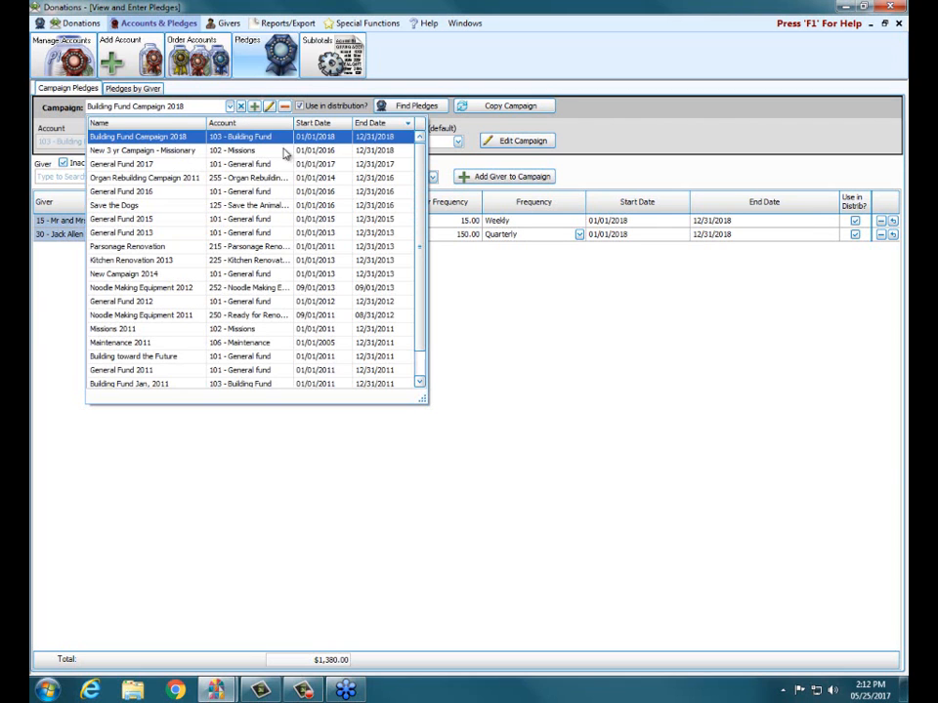
{"action": "left_click_drag", "start_coordinate": [422, 399], "coordinate": [434, 422]}
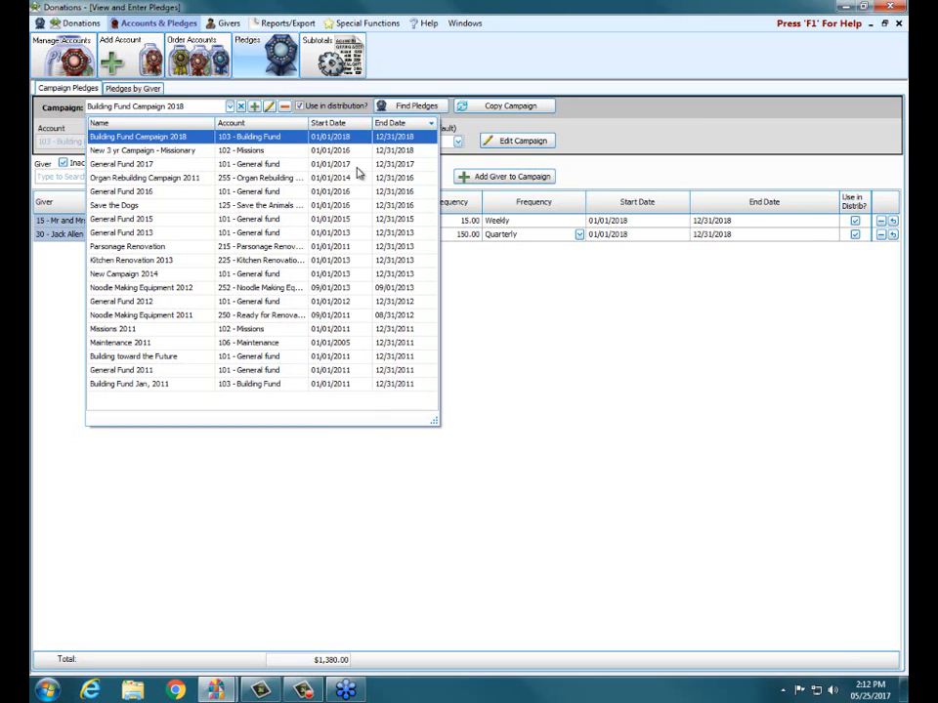
{"action": "left_click", "coordinate": [292, 386]}
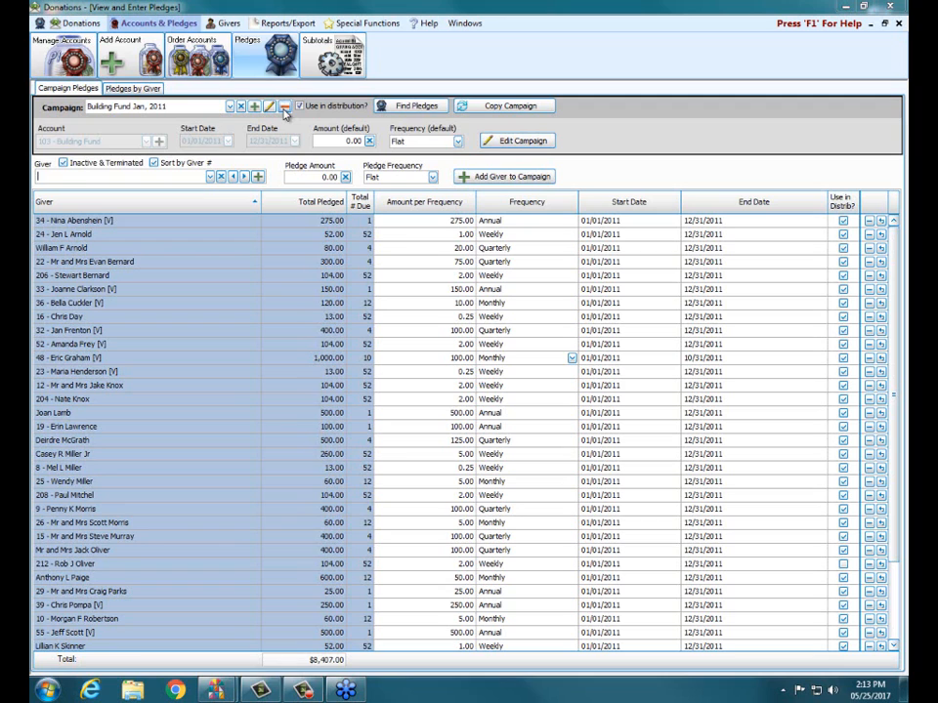
{"action": "left_click", "coordinate": [230, 106]}
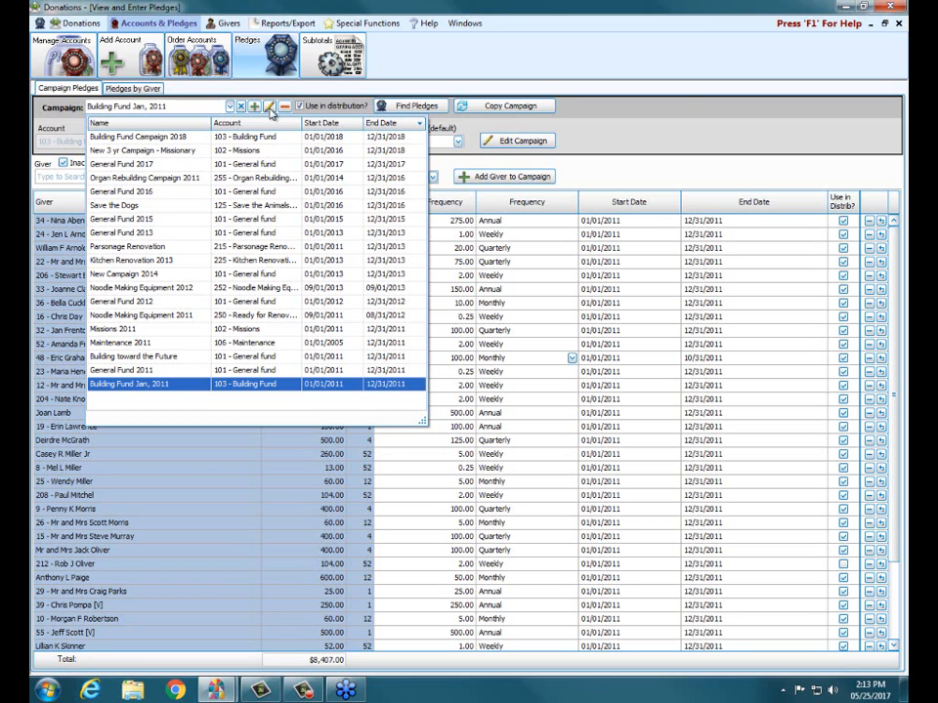
{"action": "left_click", "coordinate": [162, 168]}
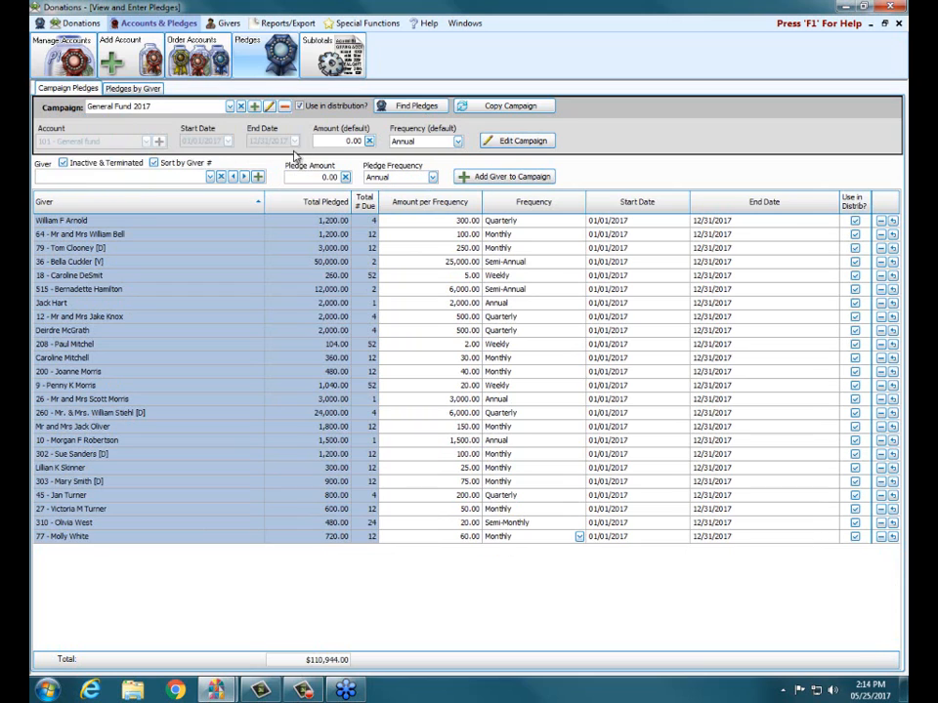
{"action": "left_click", "coordinate": [269, 106]}
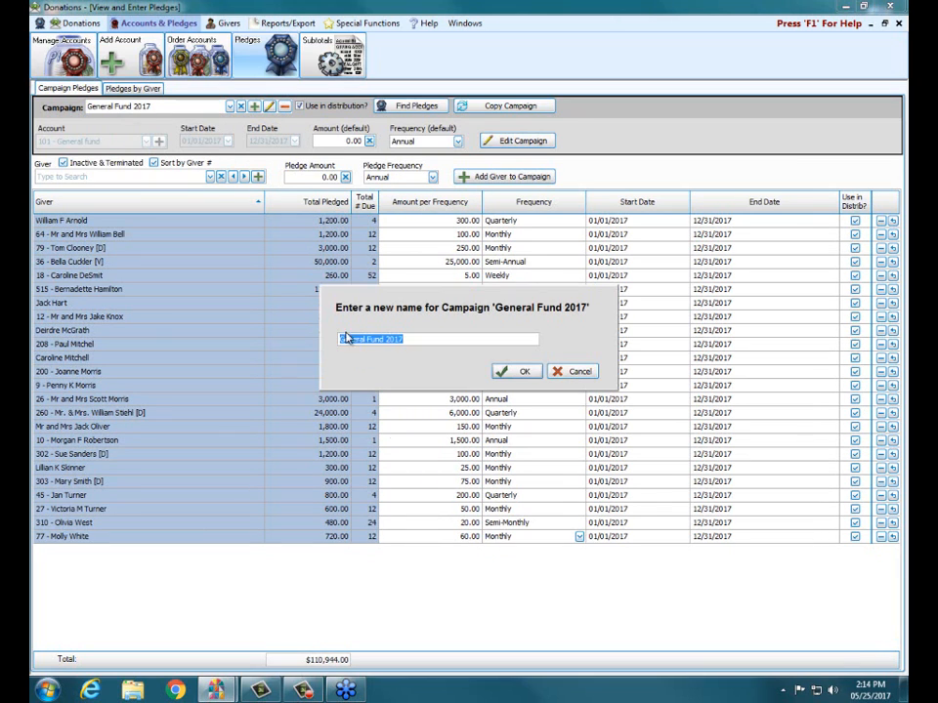
{"action": "left_click_drag", "start_coordinate": [426, 337], "coordinate": [306, 350]}
{"action": "left_click", "coordinate": [571, 371]}
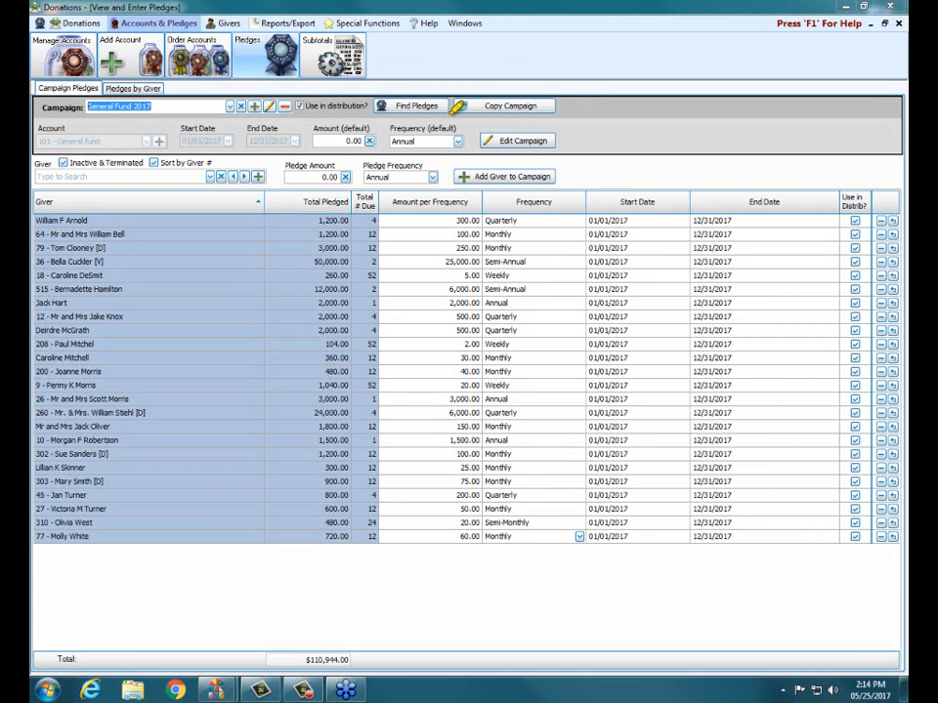
- Copy the General Fund 2017 campaign to a new campaign named General Fund 2018, running 01/01/2018 to 12/31/2018
{"action": "left_click_drag", "start_coordinate": [456, 106], "coordinate": [563, 105]}
{"action": "left_click", "coordinate": [529, 109]}
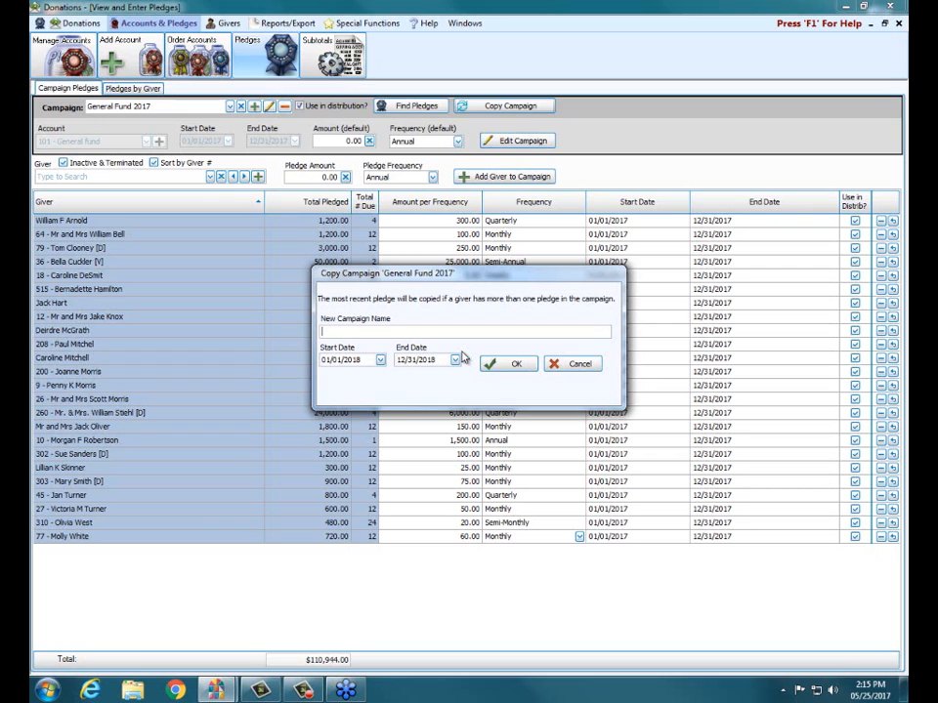
{"action": "type", "text": "General Fund 2018"}
{"action": "left_click", "coordinate": [507, 365]}
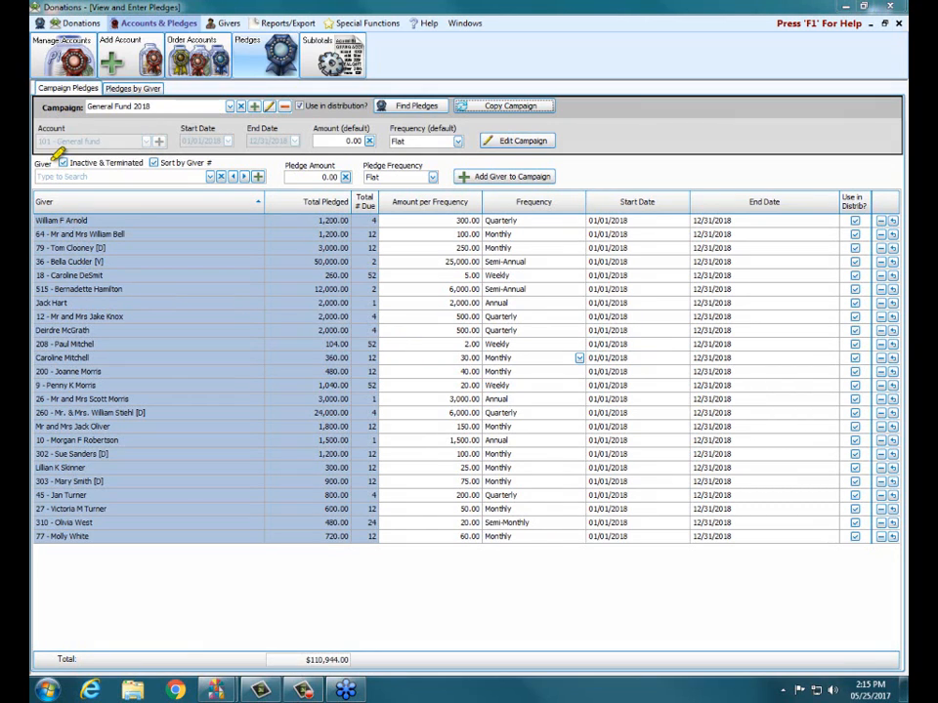
{"action": "left_click_drag", "start_coordinate": [37, 142], "coordinate": [125, 147]}
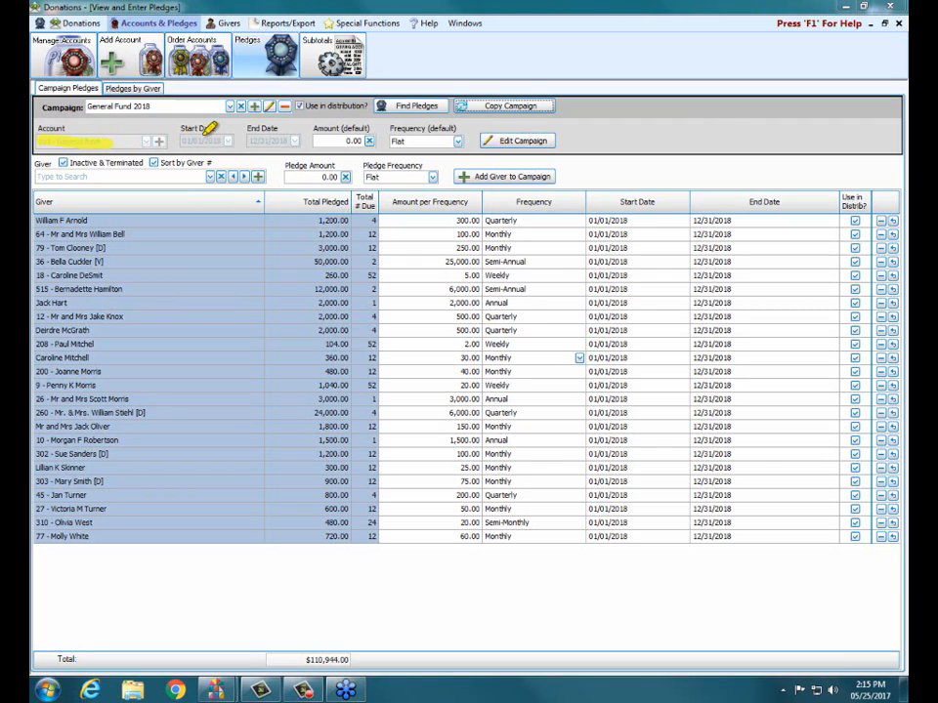
{"action": "left_click_drag", "start_coordinate": [184, 141], "coordinate": [295, 140]}
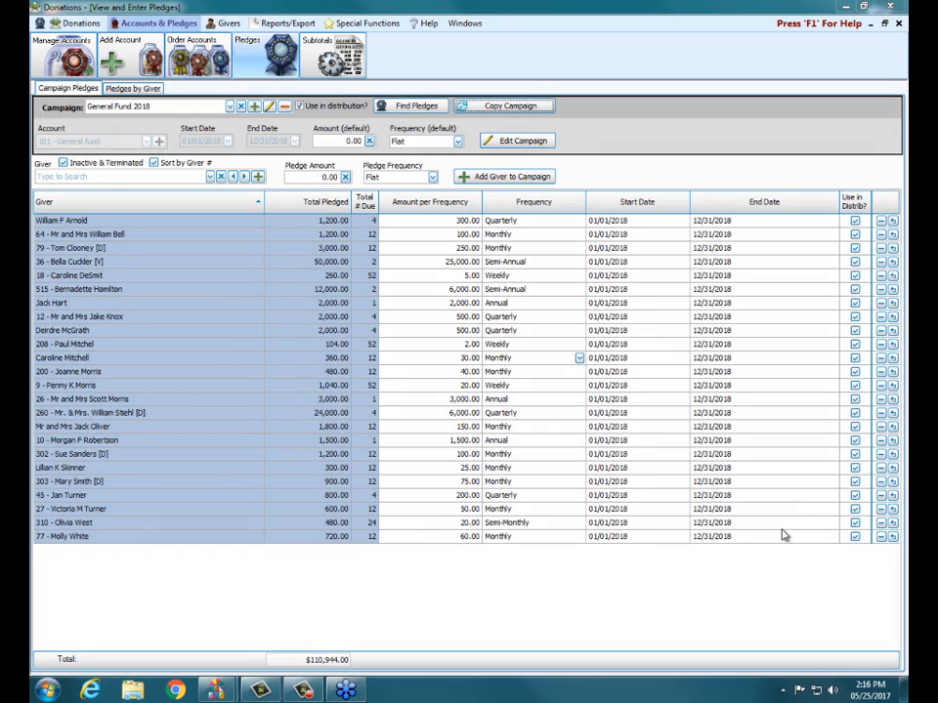
- Delete the last giver's 60.00 monthly pledge from the General Fund 2018 campaign
{"action": "left_click", "coordinate": [882, 537]}
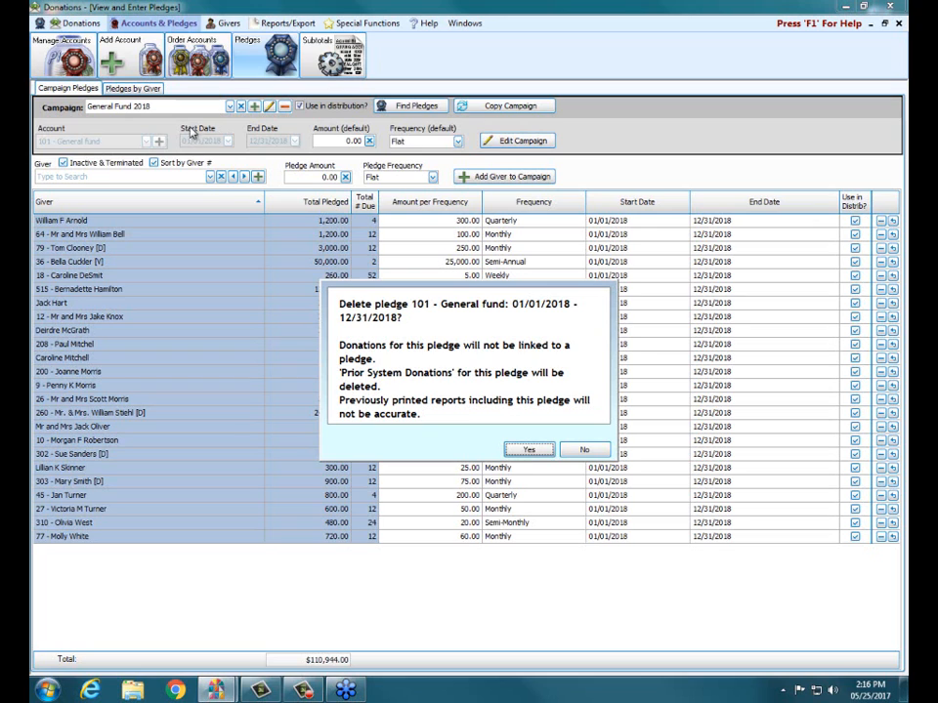
{"action": "left_click", "coordinate": [532, 449]}
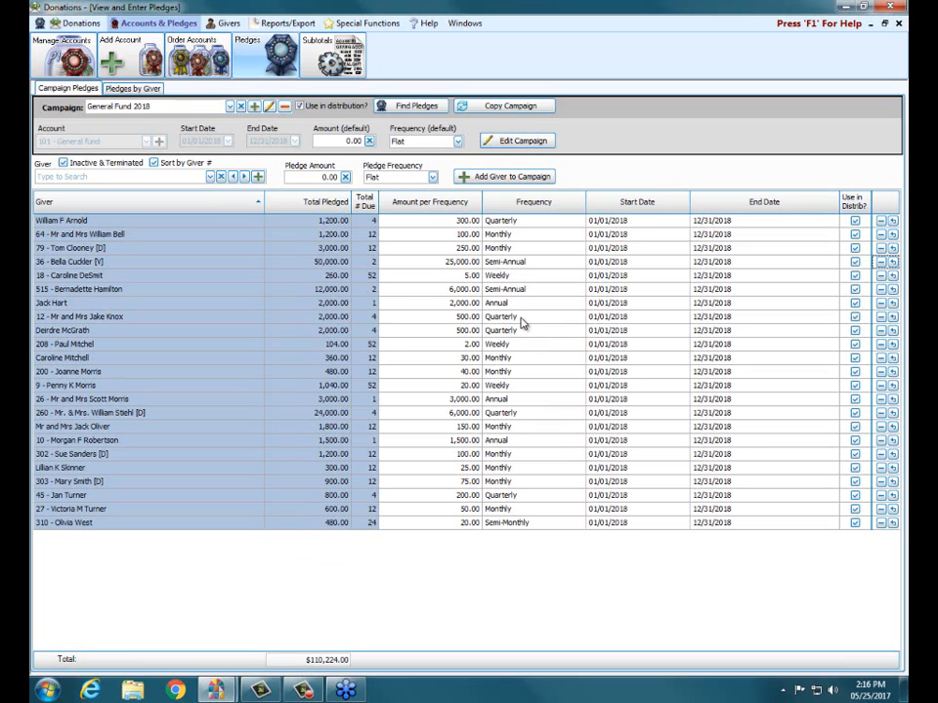
- Set the amount of the family giver's 500.00 quarterly pledge in General Fund 2018 to 750.00
{"action": "left_click", "coordinate": [451, 319]}
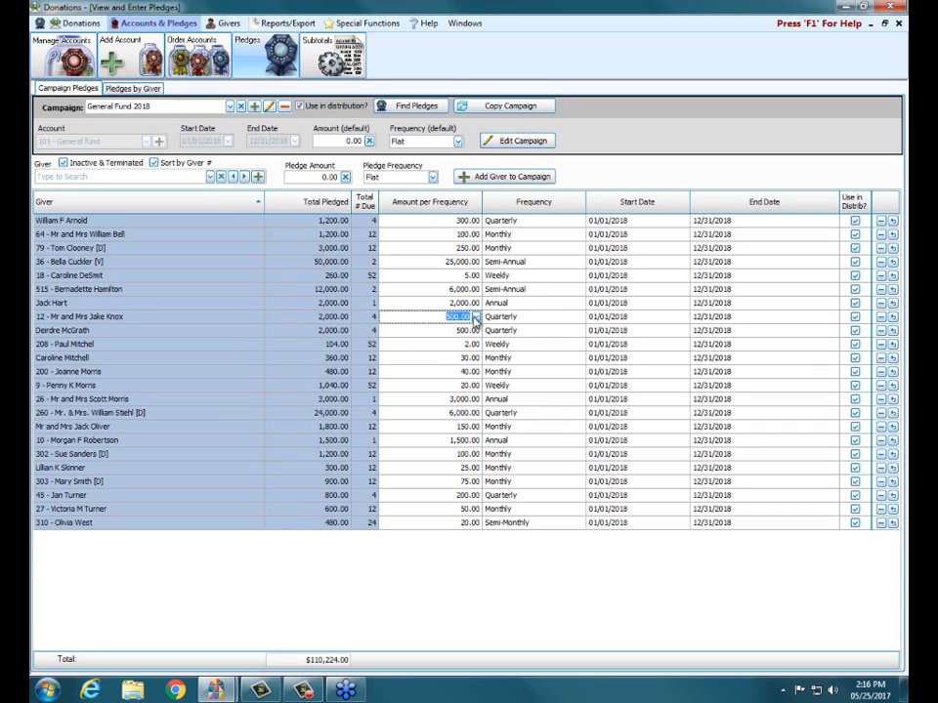
{"action": "type", "text": "750"}
{"action": "left_click", "coordinate": [525, 318]}
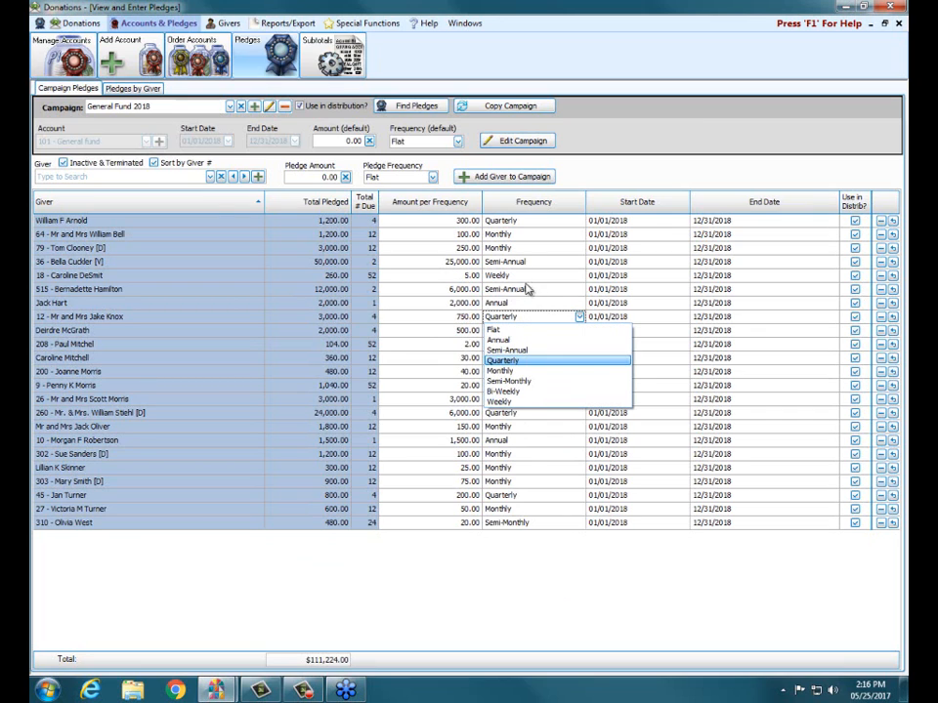
{"action": "left_click", "coordinate": [572, 586]}
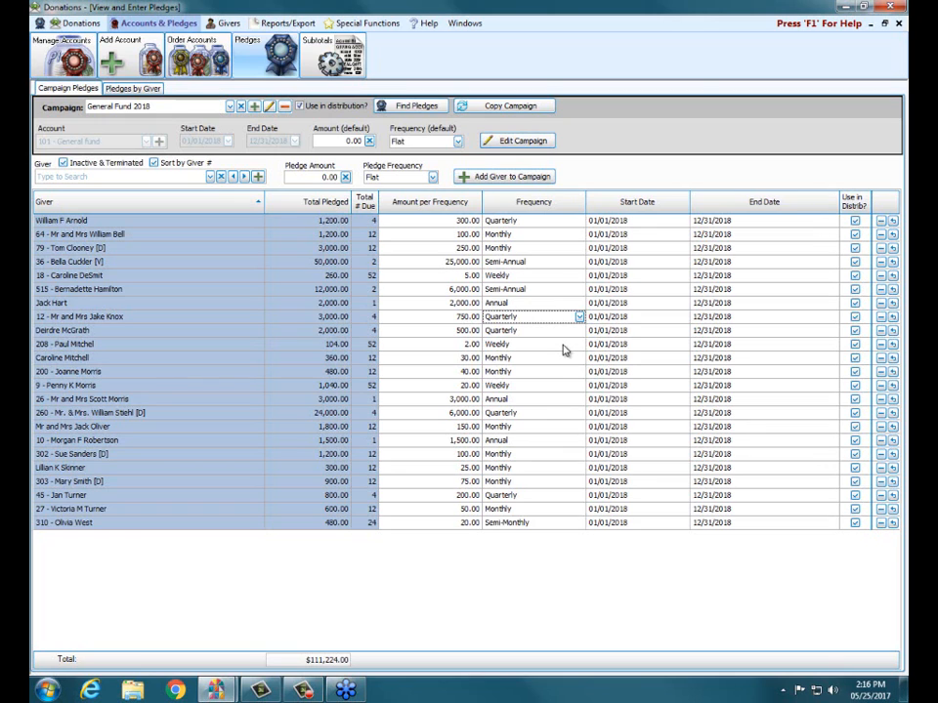
- Switch to the General Fund 2017 campaign and select the second 100.00 monthly pledge in the giver list
{"action": "left_click", "coordinate": [230, 109]}
{"action": "left_click", "coordinate": [184, 178]}
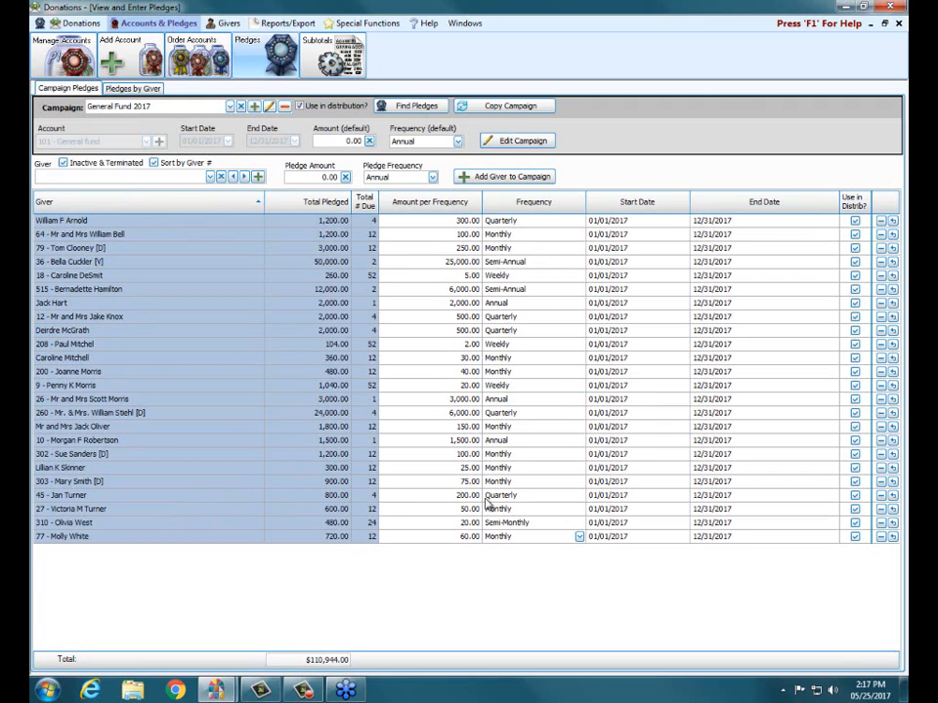
{"action": "left_click", "coordinate": [508, 453]}
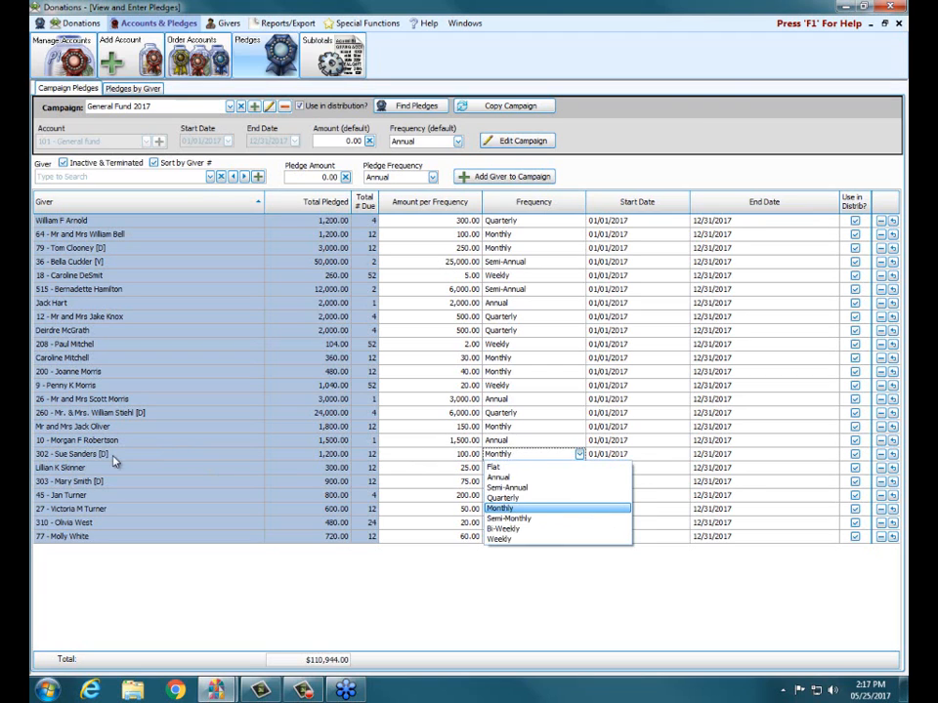
{"action": "left_click", "coordinate": [88, 458]}
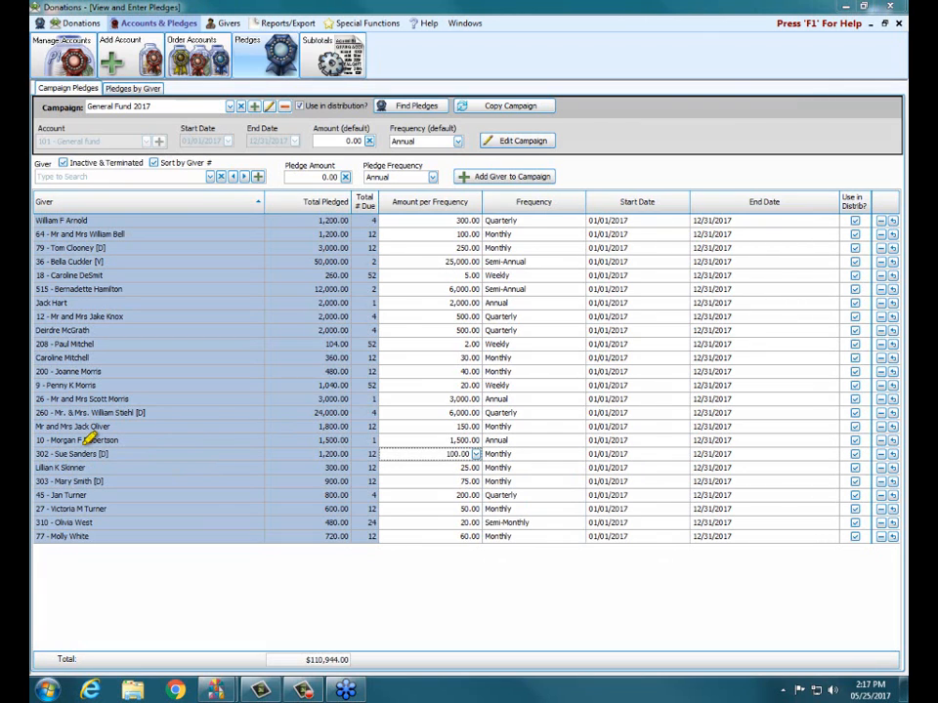
{"action": "left_click_drag", "start_coordinate": [110, 451], "coordinate": [158, 452]}
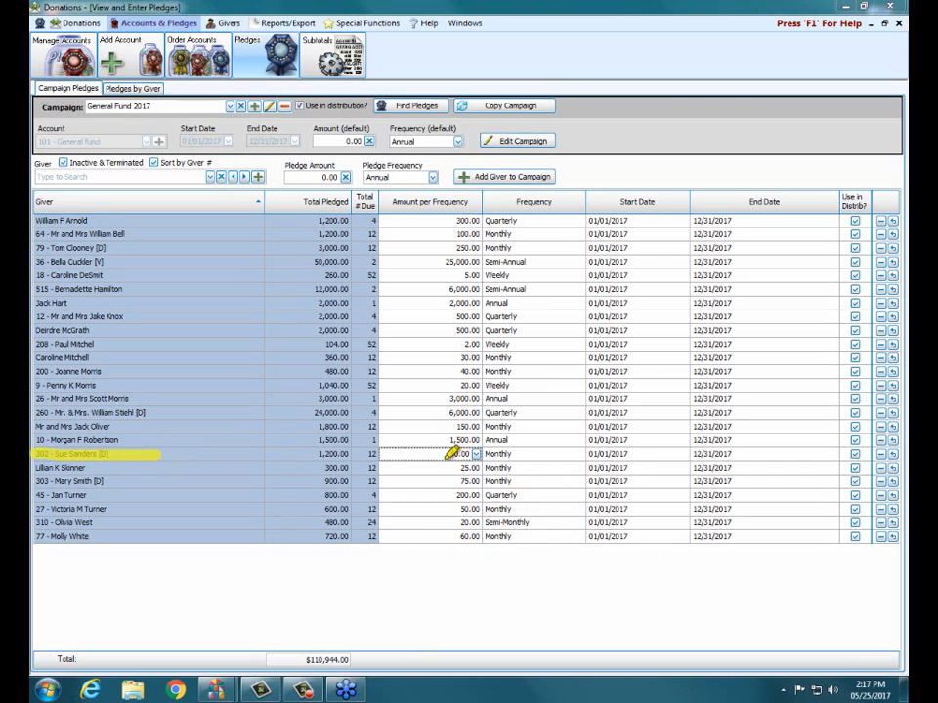
{"action": "left_click_drag", "start_coordinate": [438, 453], "coordinate": [473, 453]}
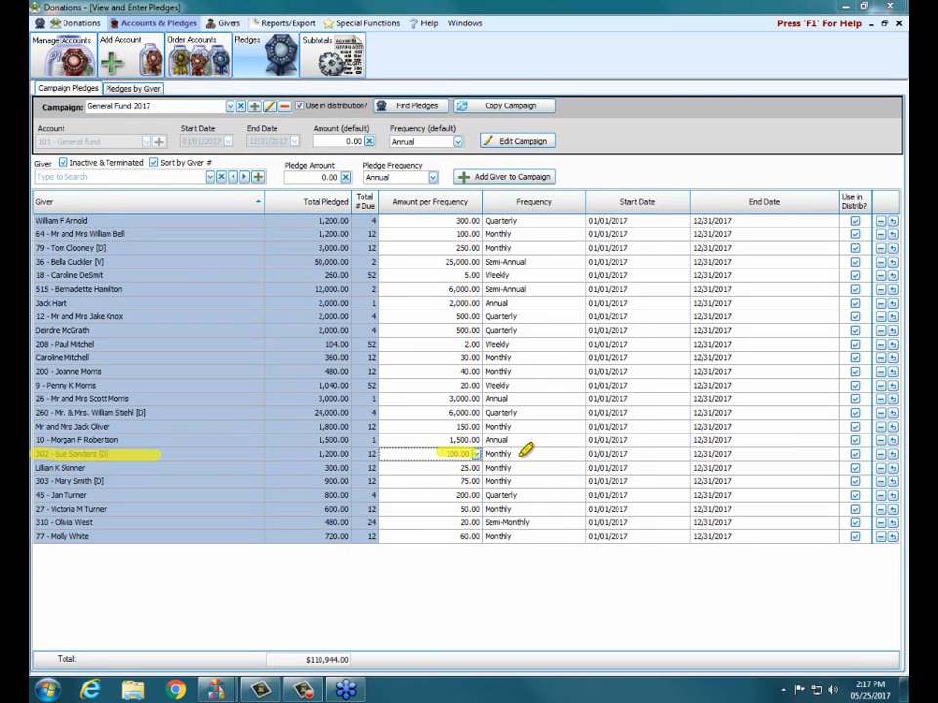
{"action": "left_click_drag", "start_coordinate": [523, 453], "coordinate": [487, 454]}
{"action": "key", "text": "Escape"}
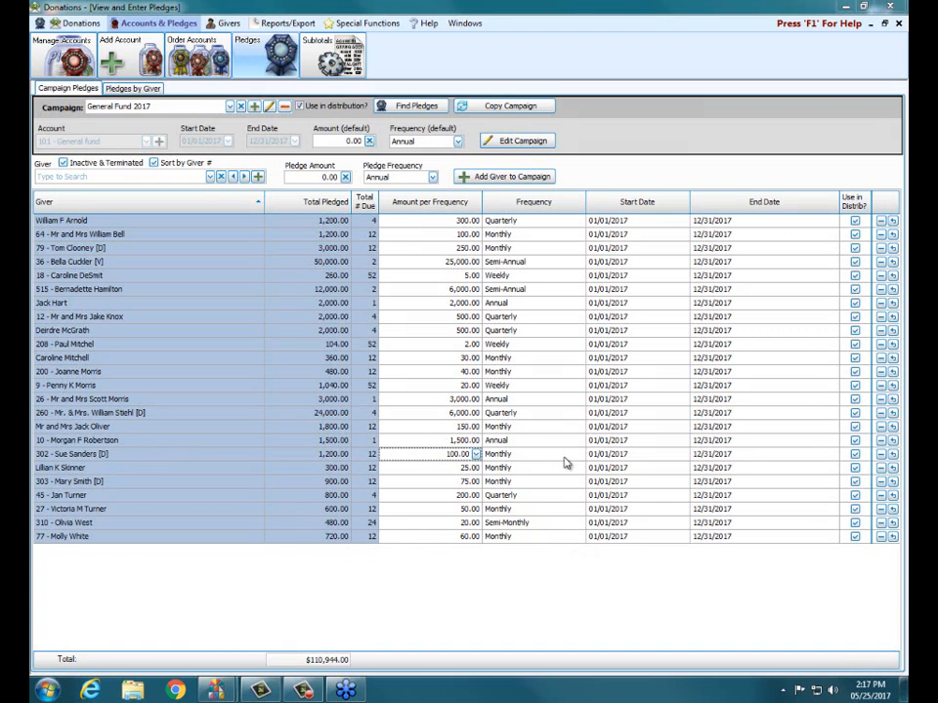
- Set the end date of the second 100.00 monthly pledge in General Fund 2017 to 05/31/2017
{"action": "left_click", "coordinate": [742, 455]}
{"action": "double_click", "coordinate": [725, 455]}
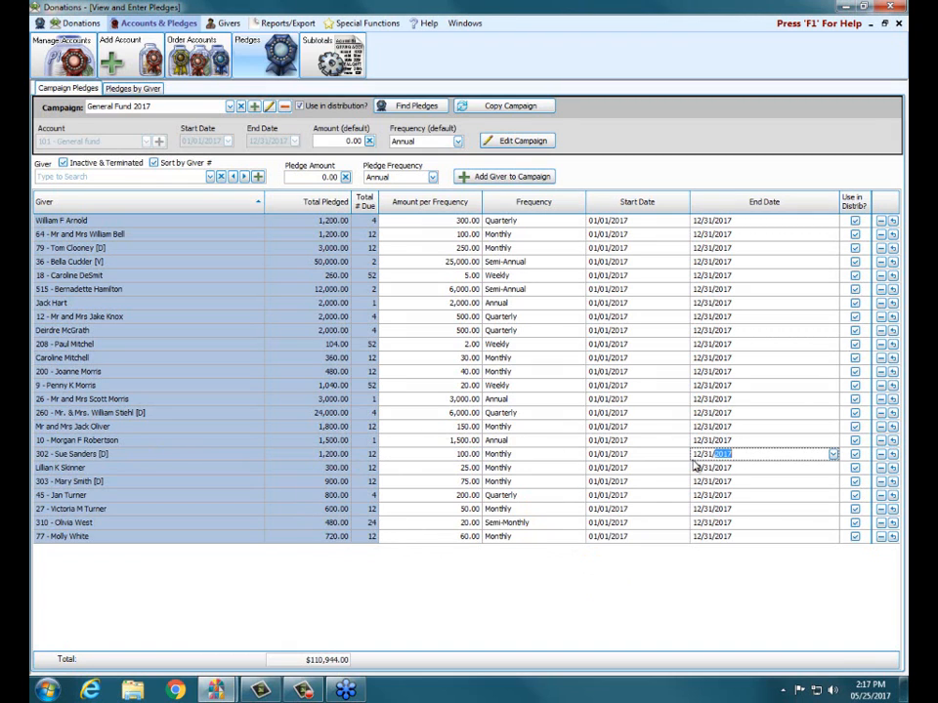
{"action": "left_click", "coordinate": [832, 454]}
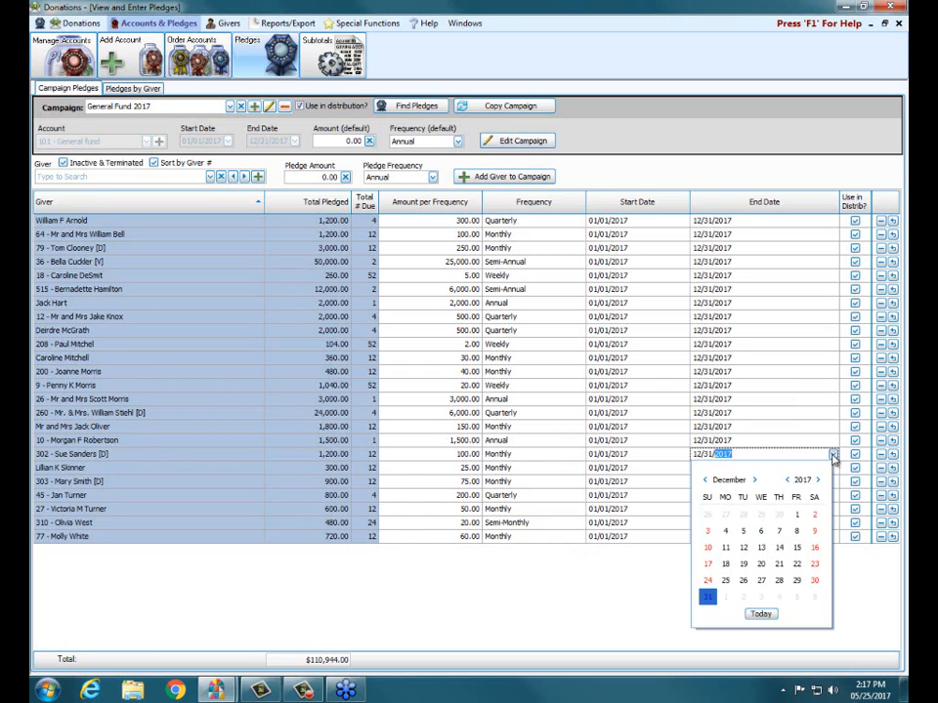
{"action": "left_click", "coordinate": [704, 480]}
{"action": "left_click", "coordinate": [704, 480]}
{"action": "left_click", "coordinate": [704, 480]}
{"action": "left_click", "coordinate": [704, 480]}
{"action": "left_click", "coordinate": [704, 479]}
{"action": "left_click", "coordinate": [705, 480]}
{"action": "left_click", "coordinate": [704, 480]}
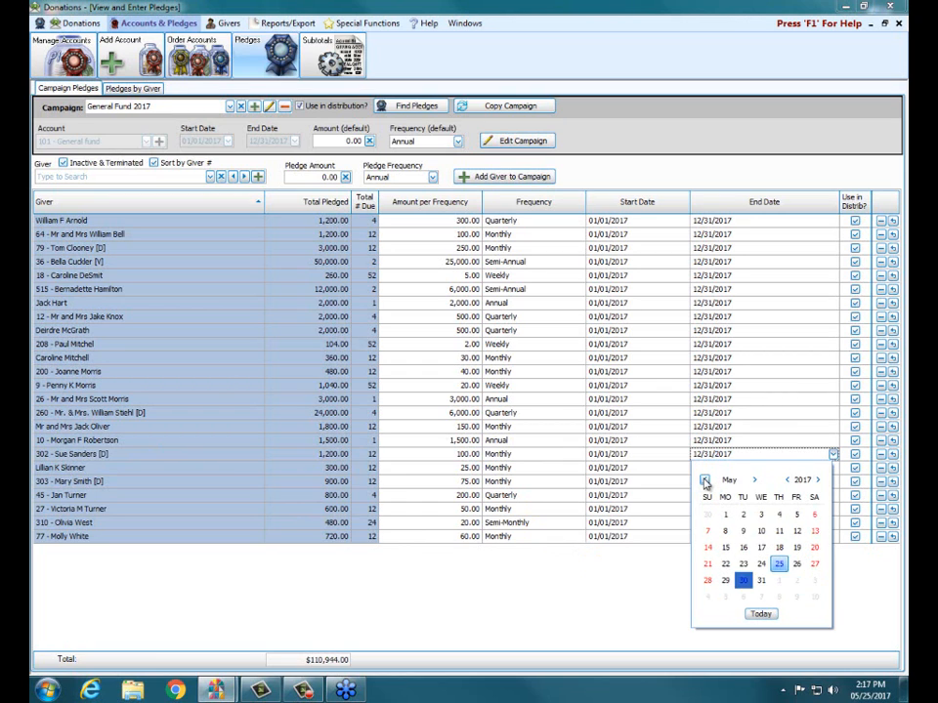
{"action": "left_click", "coordinate": [761, 584]}
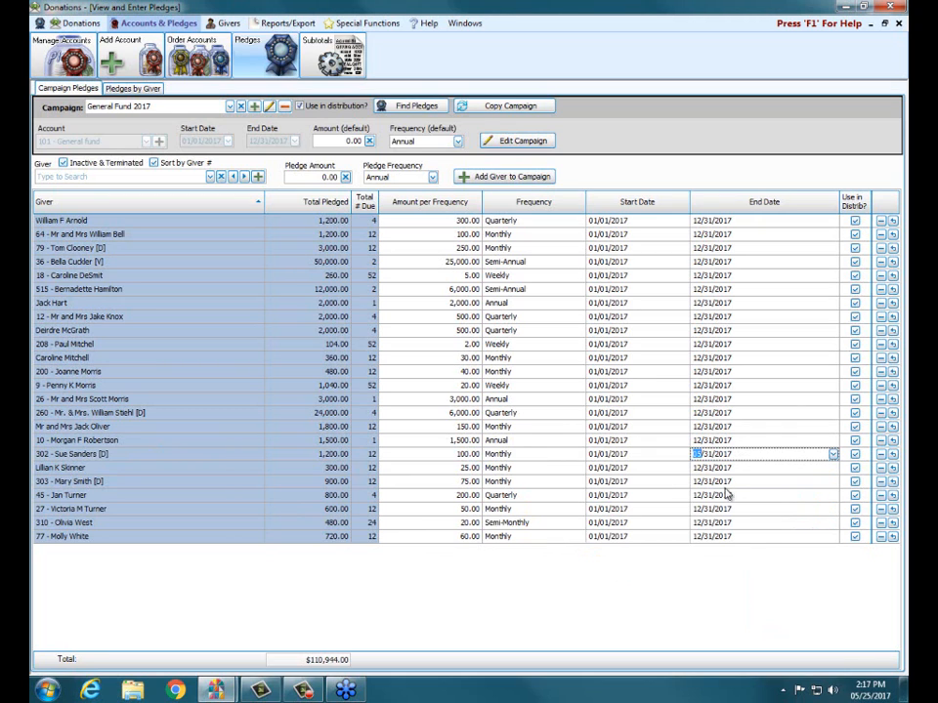
{"action": "left_click", "coordinate": [823, 473]}
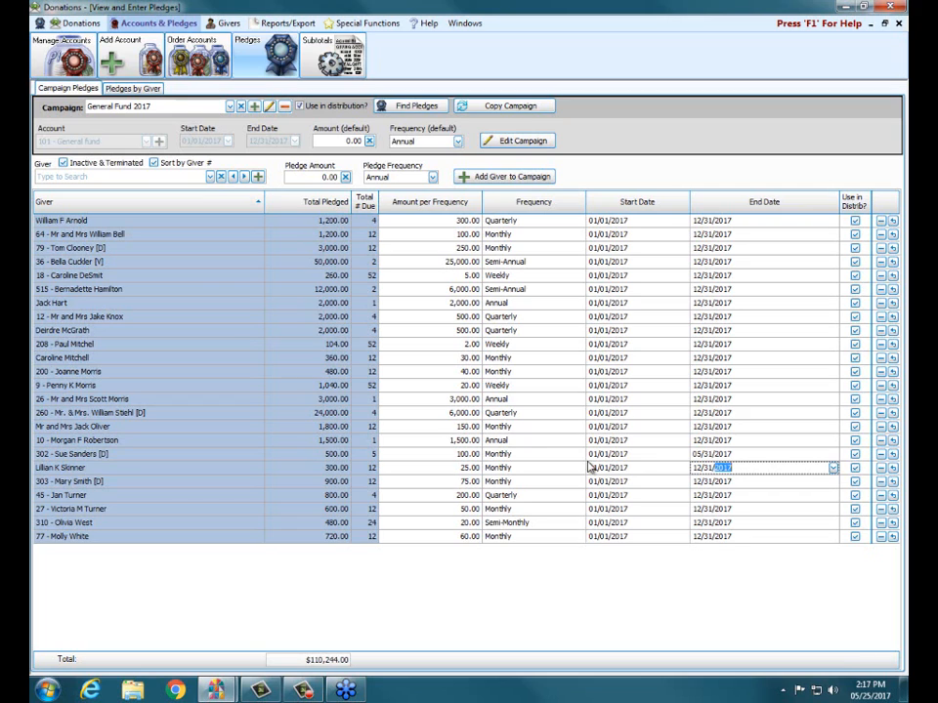
- Search for the giver of the shortened pledge by surname and try to add them to General Fund 2017 a second time
{"action": "left_click", "coordinate": [112, 176]}
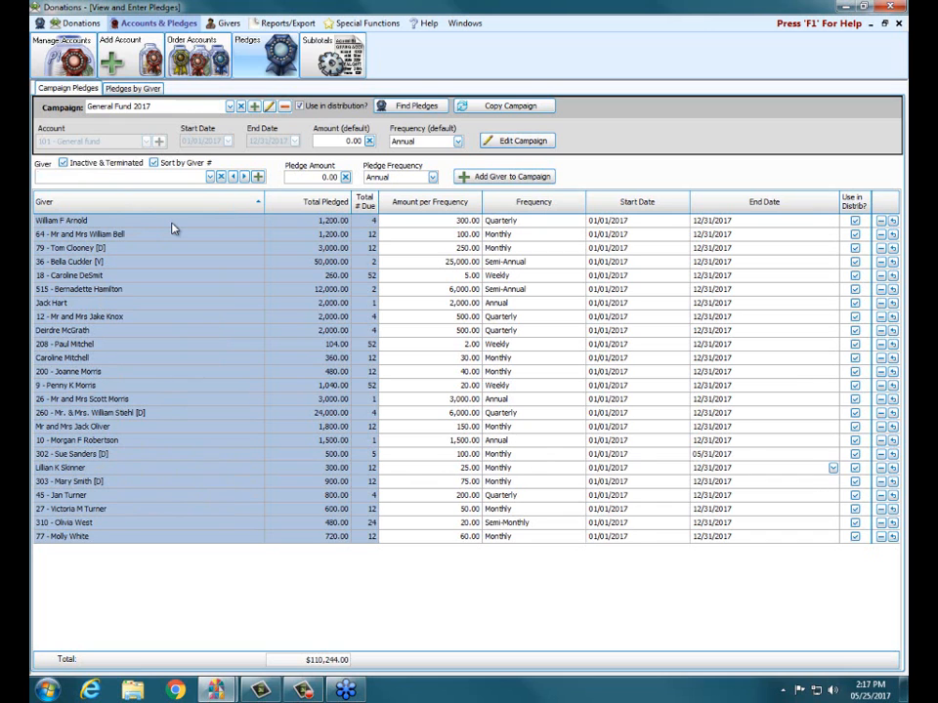
{"action": "type", "text": "sanders"}
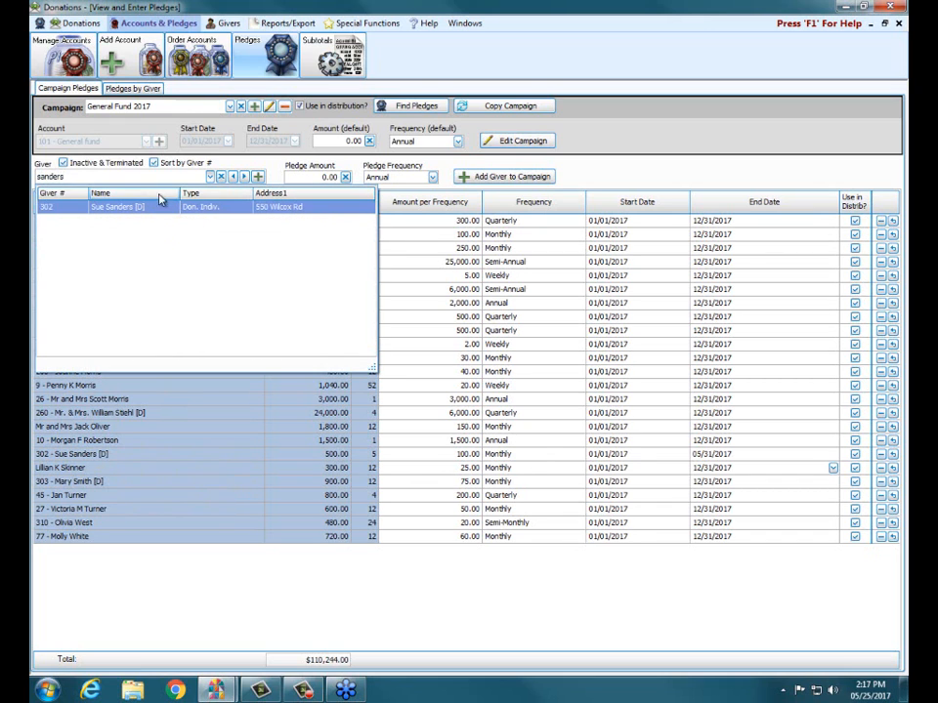
{"action": "left_click", "coordinate": [161, 208]}
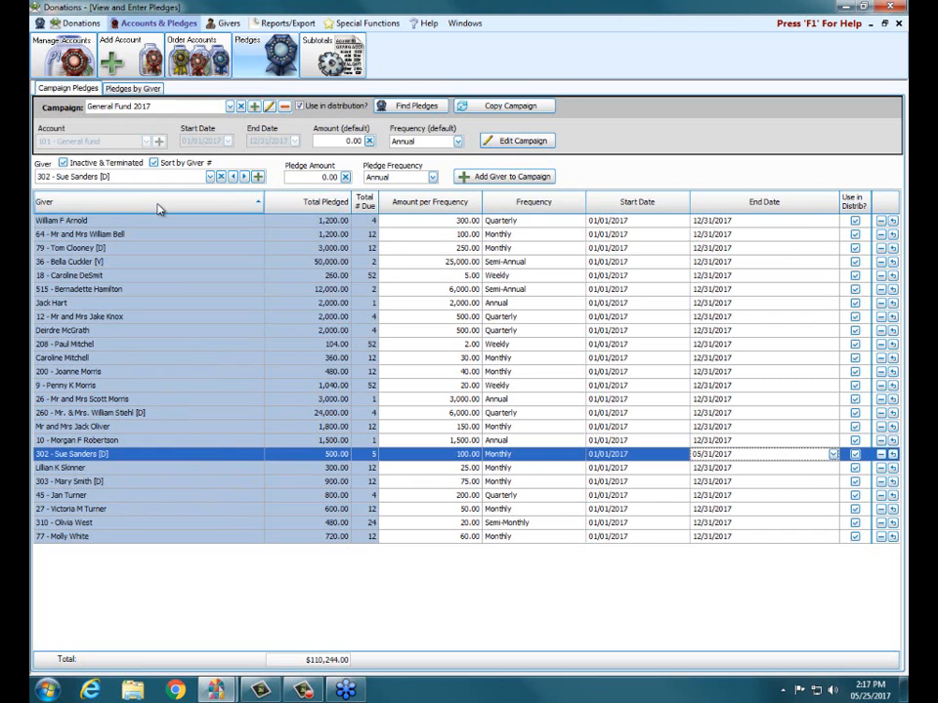
{"action": "left_click", "coordinate": [892, 457]}
{"action": "left_click", "coordinate": [891, 457]}
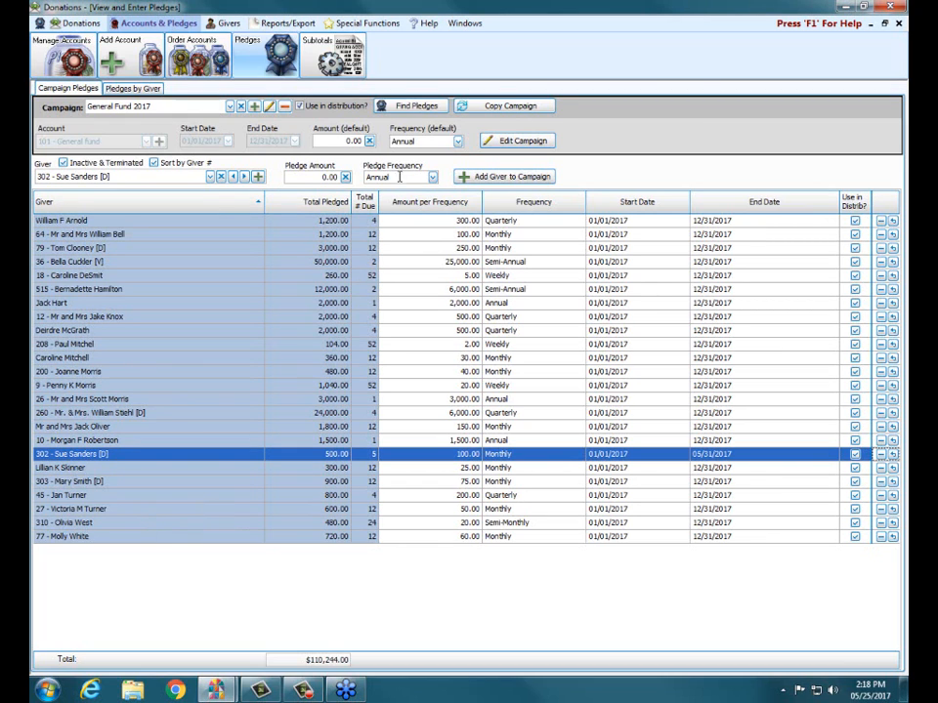
{"action": "left_click", "coordinate": [257, 176]}
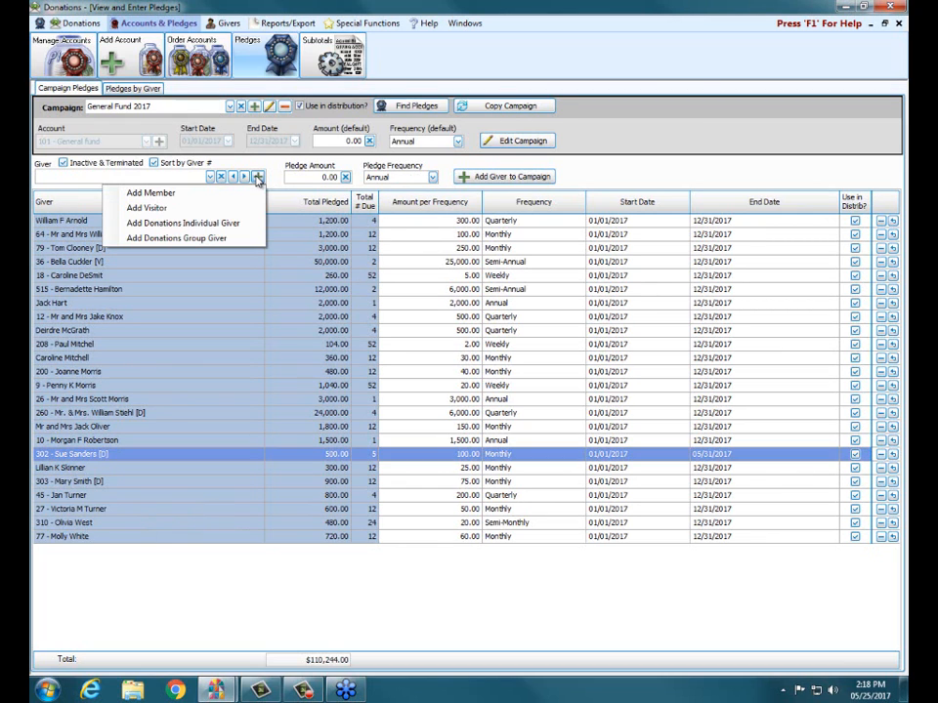
{"action": "left_click", "coordinate": [607, 170]}
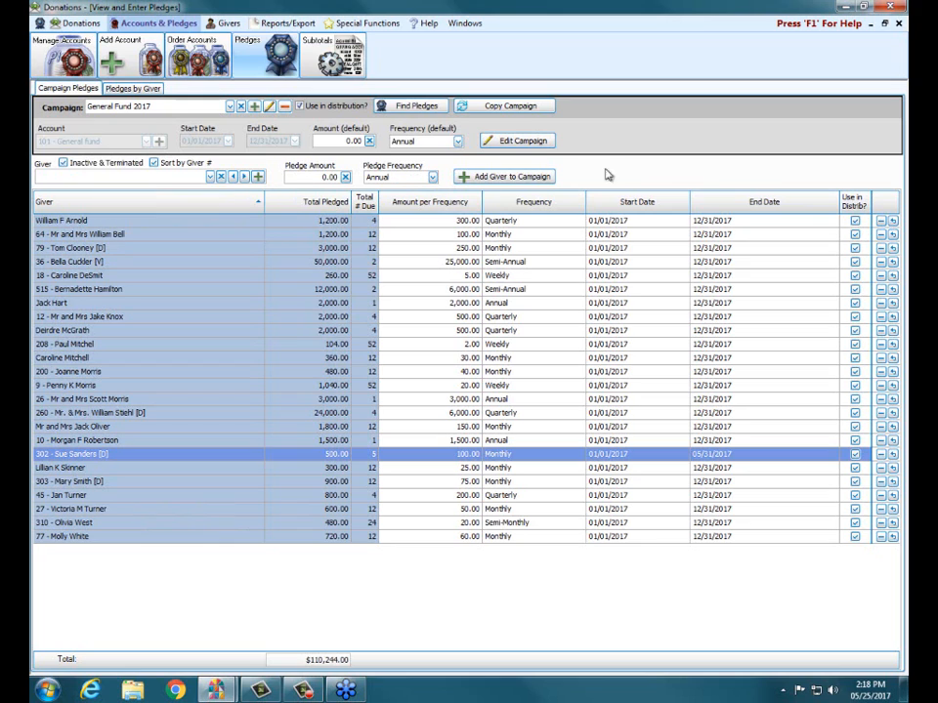
{"action": "left_click", "coordinate": [509, 178]}
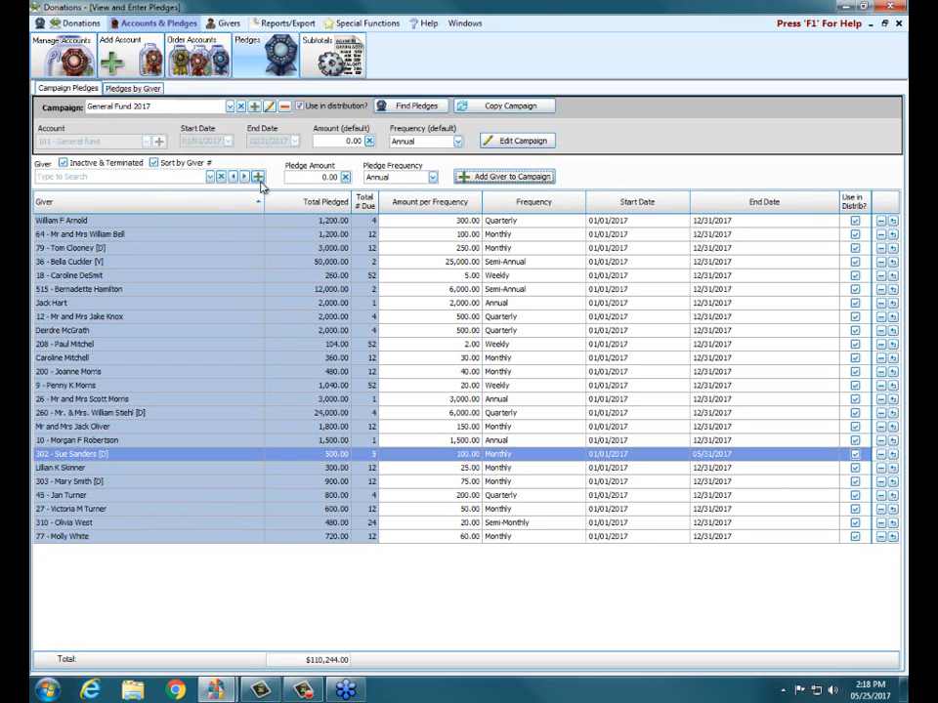
- Retry adding the same giver to the campaign, picking them from the surname search and from the full giver list
{"action": "mouse_move", "coordinate": [271, 183]}
{"action": "left_click", "coordinate": [186, 178]}
{"action": "type", "text": "sa"}
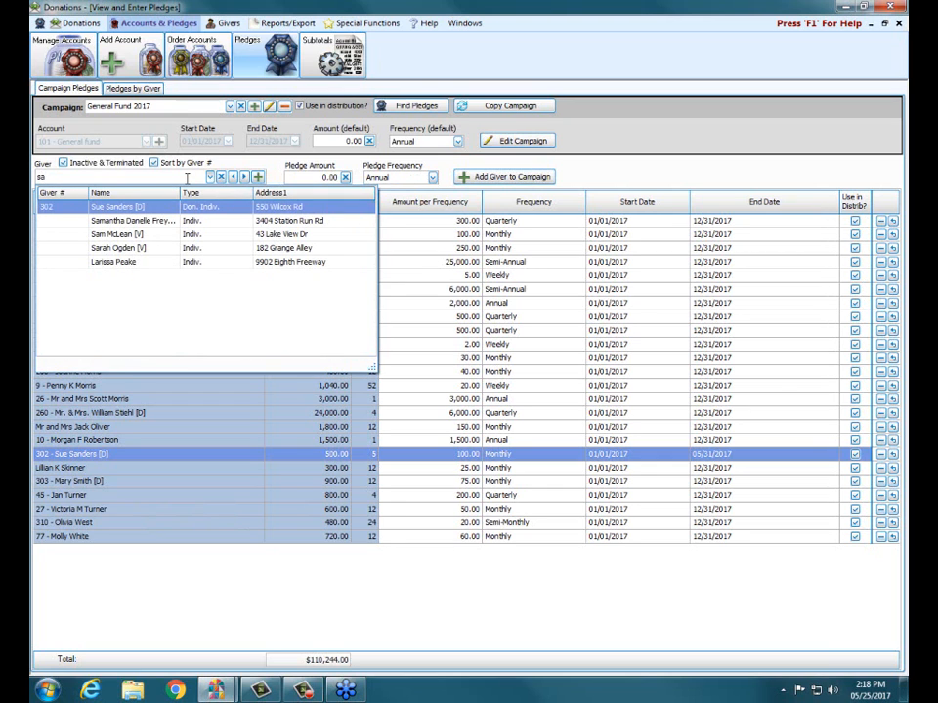
{"action": "left_click", "coordinate": [137, 207]}
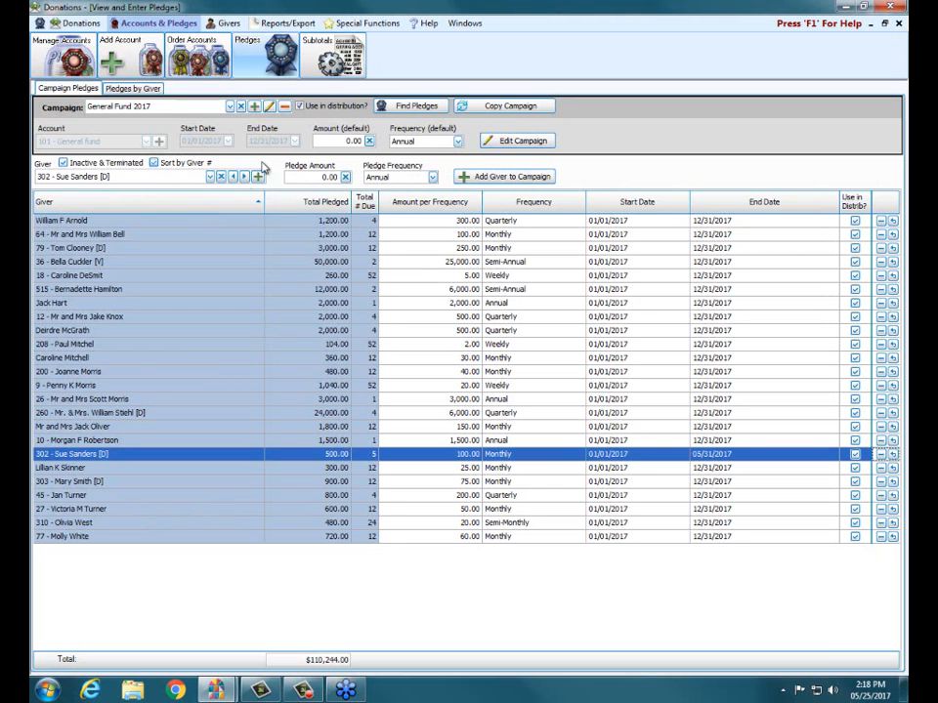
{"action": "left_click", "coordinate": [258, 176]}
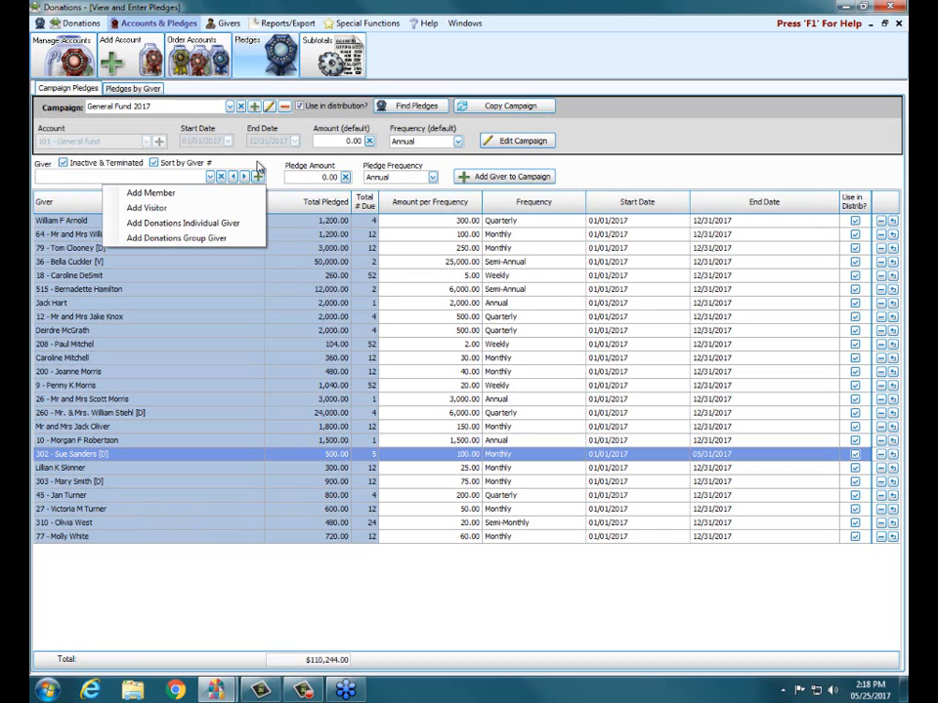
{"action": "left_click", "coordinate": [195, 175]}
{"action": "type", "text": "sa"}
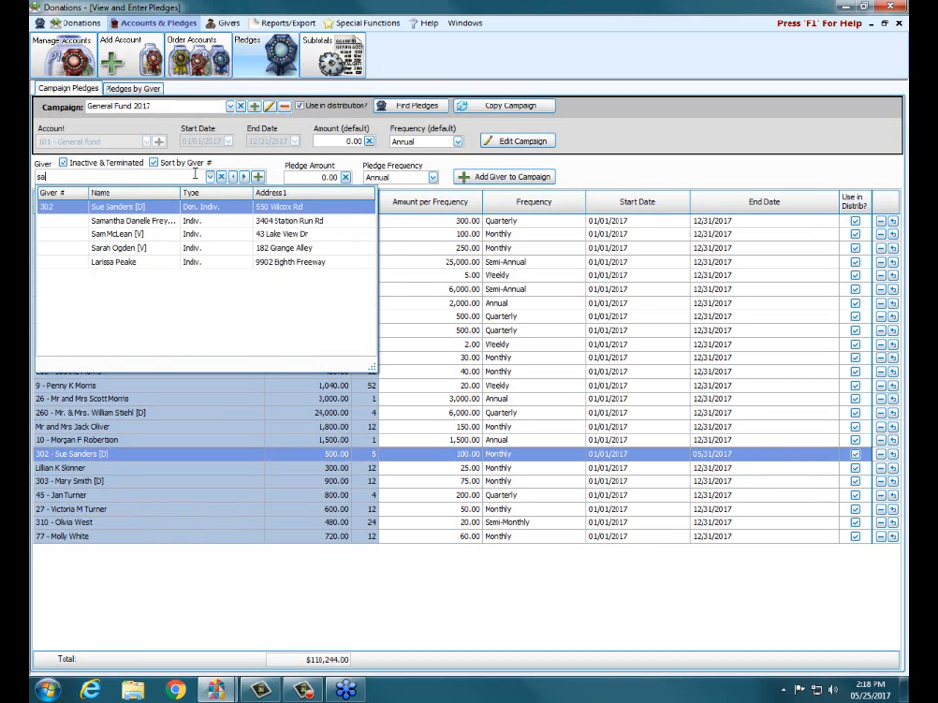
{"action": "type", "text": "nders"}
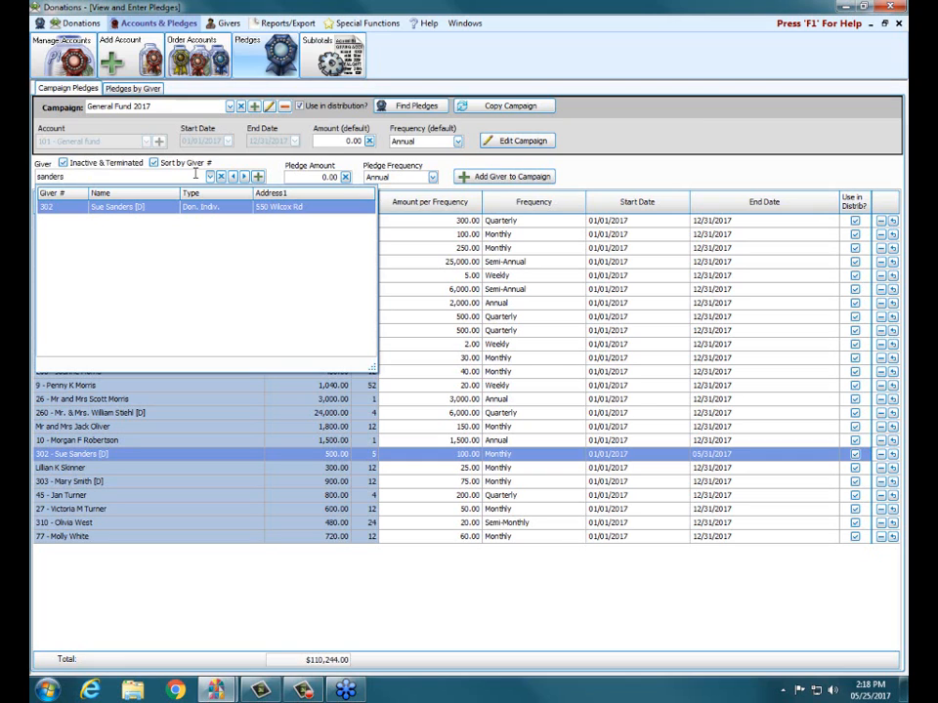
{"action": "left_click", "coordinate": [660, 169]}
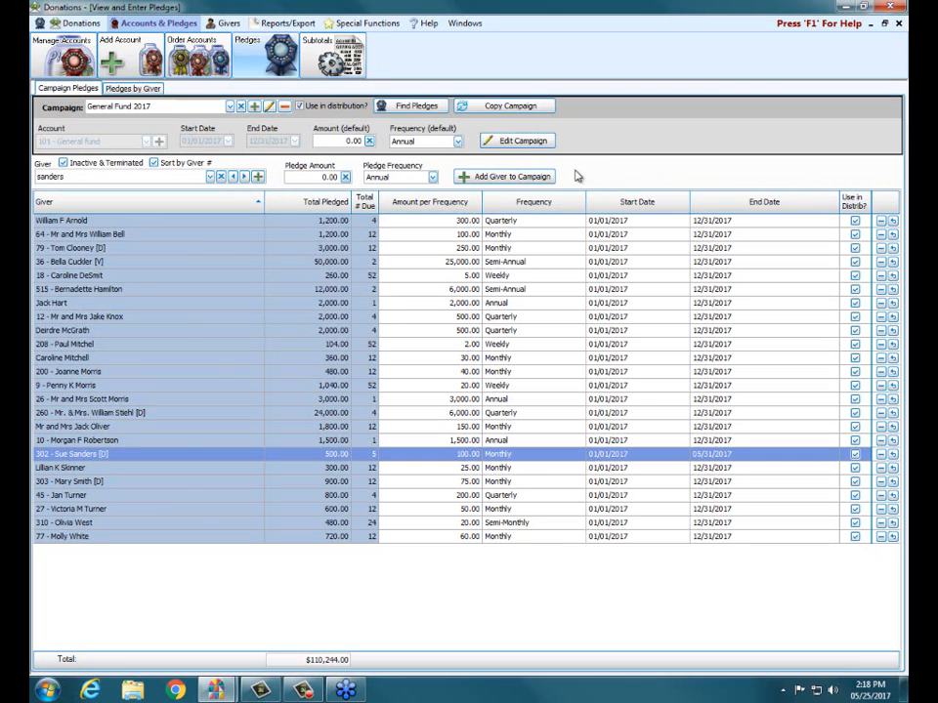
{"action": "left_click", "coordinate": [505, 177]}
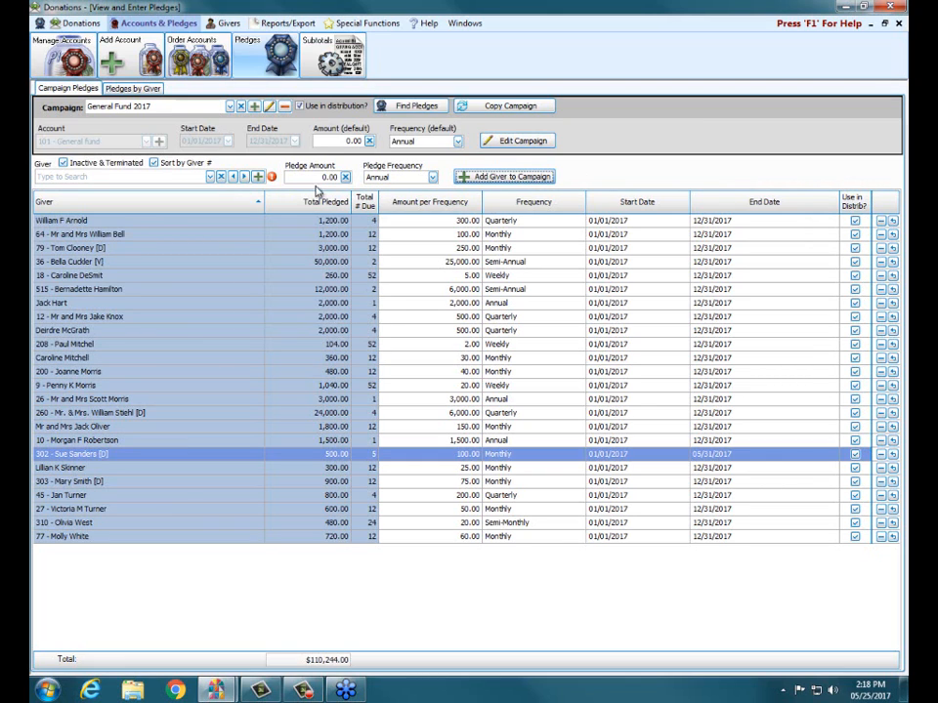
{"action": "left_click", "coordinate": [209, 177]}
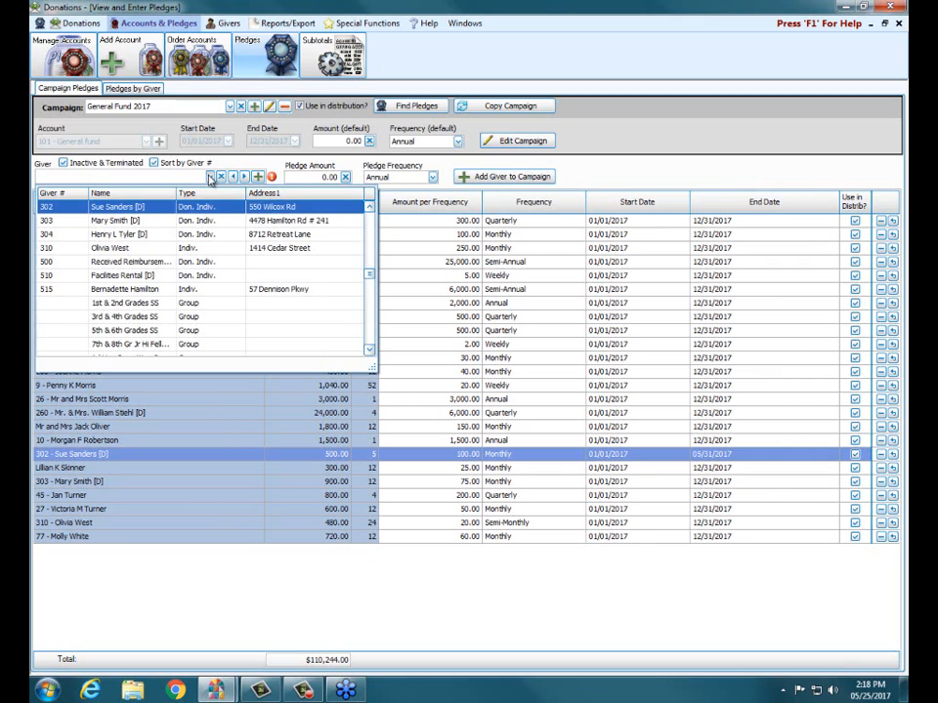
{"action": "left_click", "coordinate": [143, 208]}
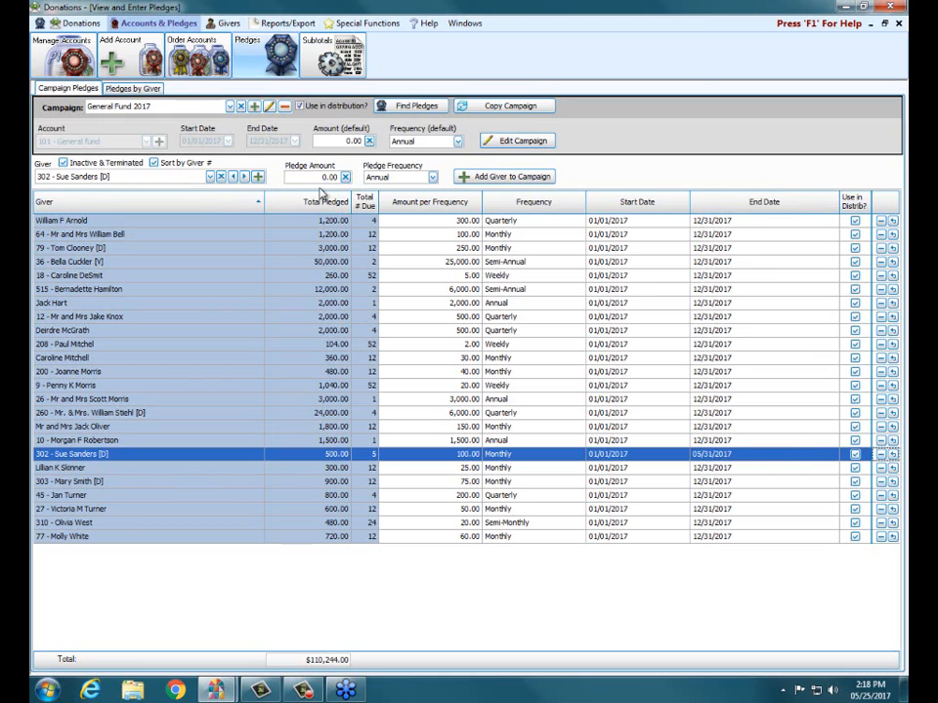
- Switch to the pledges-by-giver view and choose the first giver of type Don. Indiv. in the alphabetical list
{"action": "left_click", "coordinate": [144, 90]}
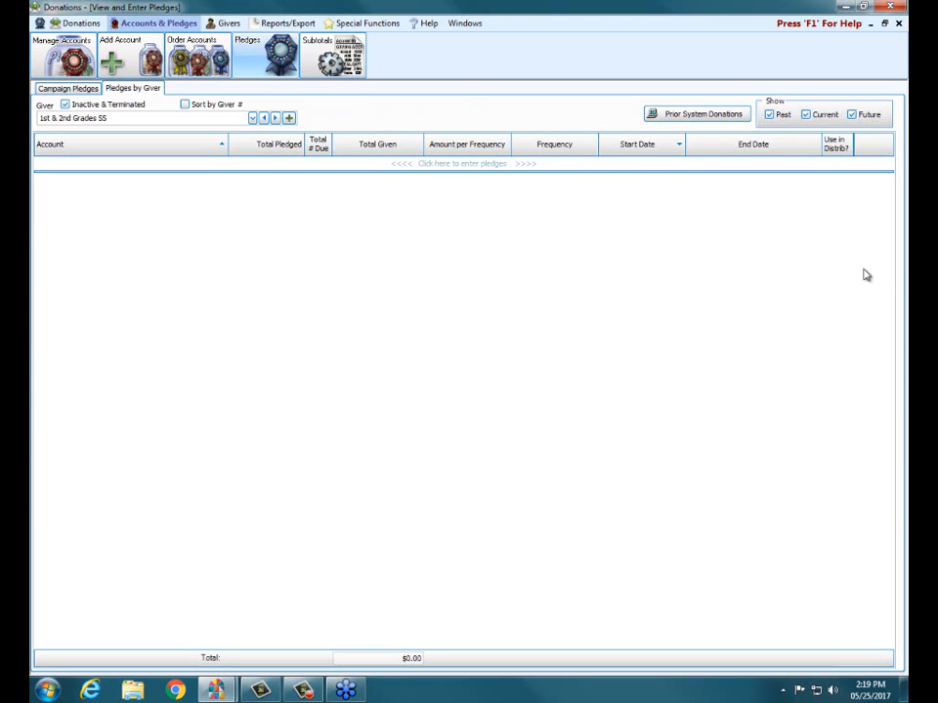
{"action": "left_click", "coordinate": [252, 118]}
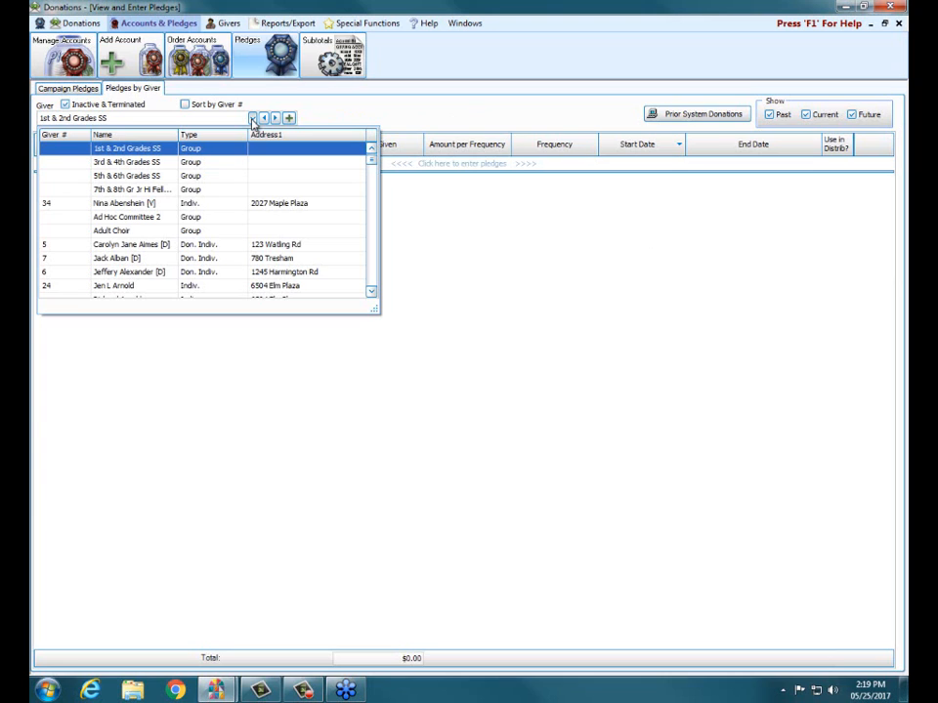
{"action": "scroll", "coordinate": [171, 230], "scroll_direction": "down", "scroll_amount": 1}
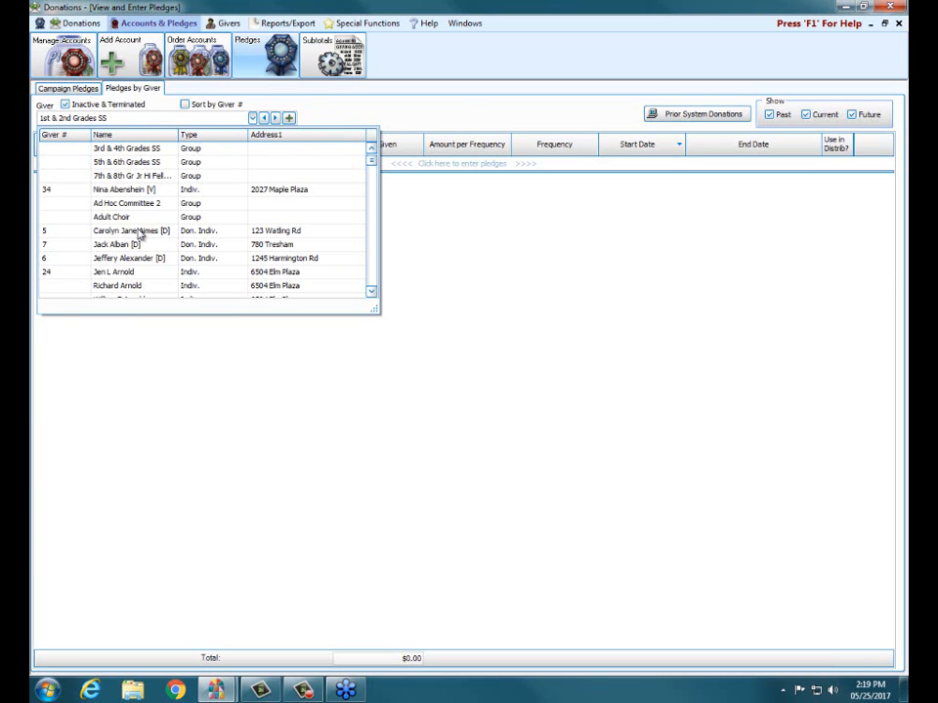
{"action": "left_click", "coordinate": [139, 231]}
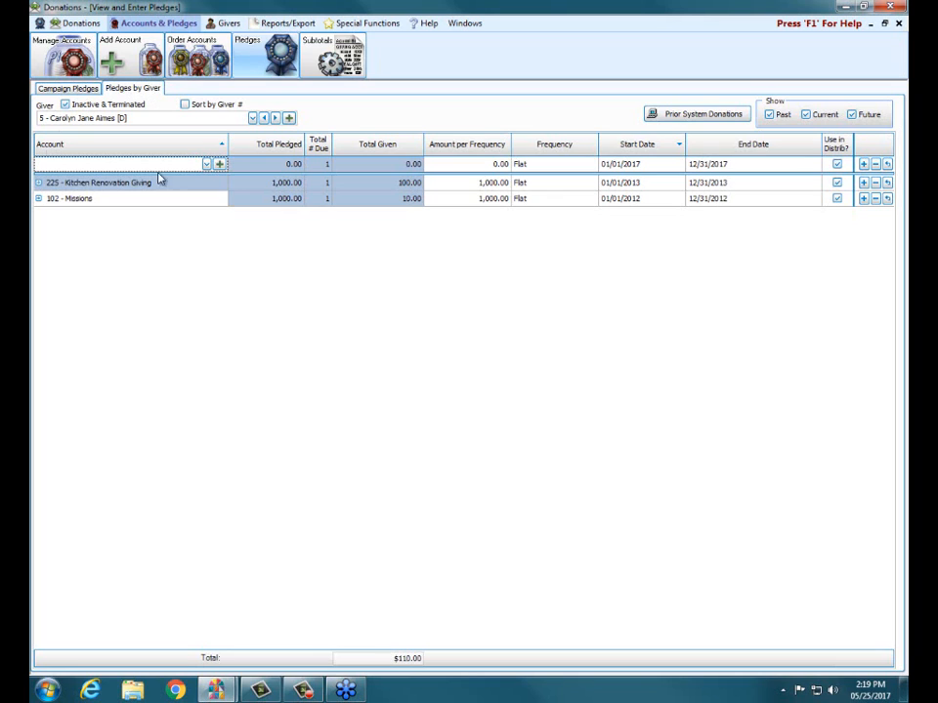
- Assign the giver's new pledge to the 104 - Flowers account and set its start date to 06/01/2017
{"action": "left_click", "coordinate": [206, 164]}
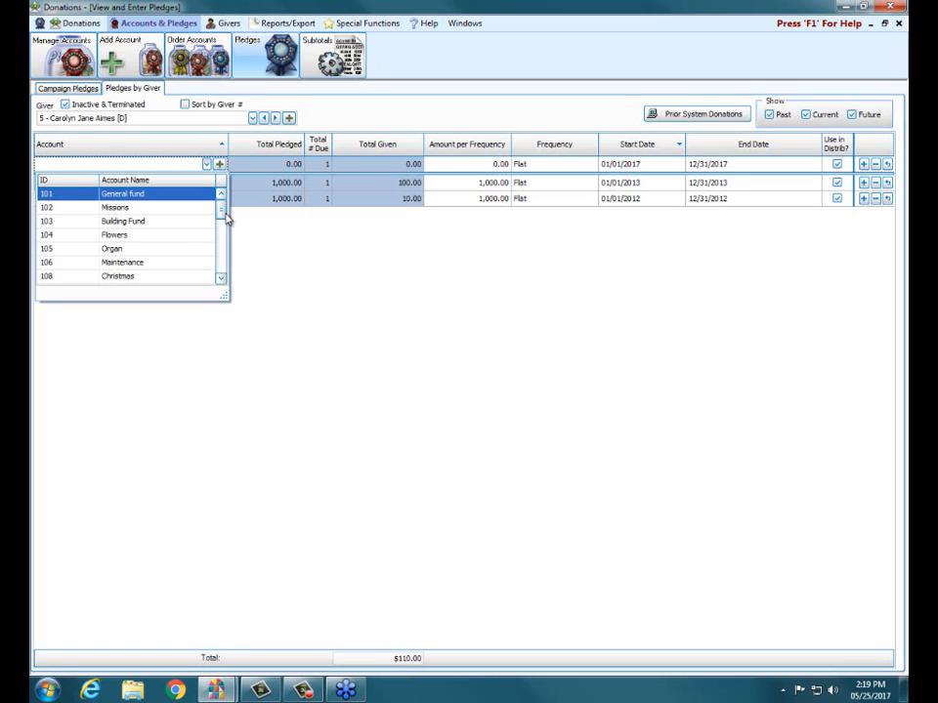
{"action": "left_click", "coordinate": [126, 235]}
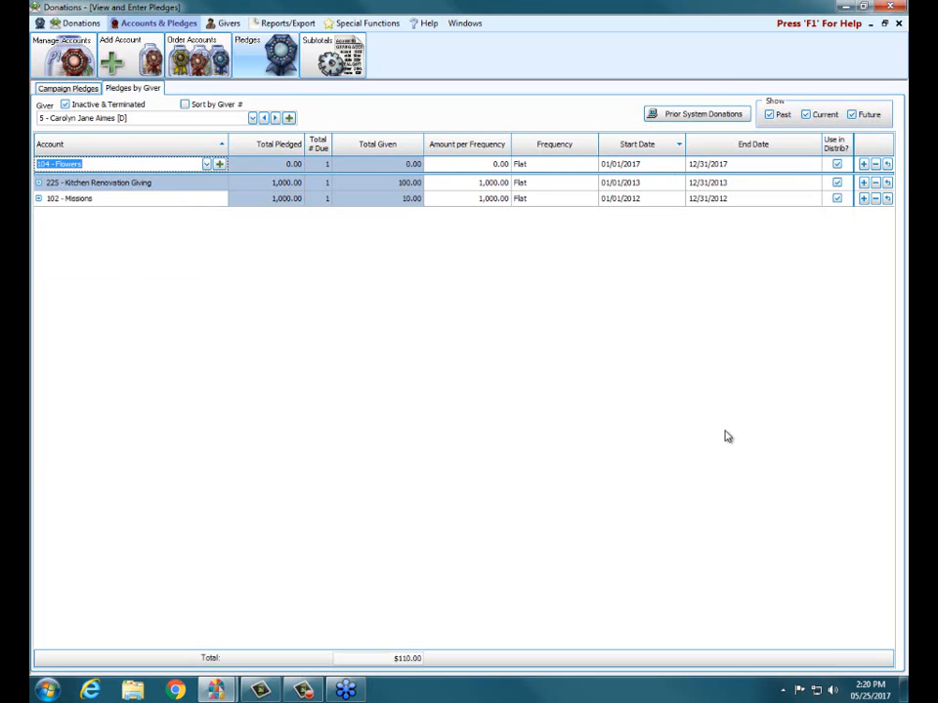
{"action": "left_click", "coordinate": [632, 164]}
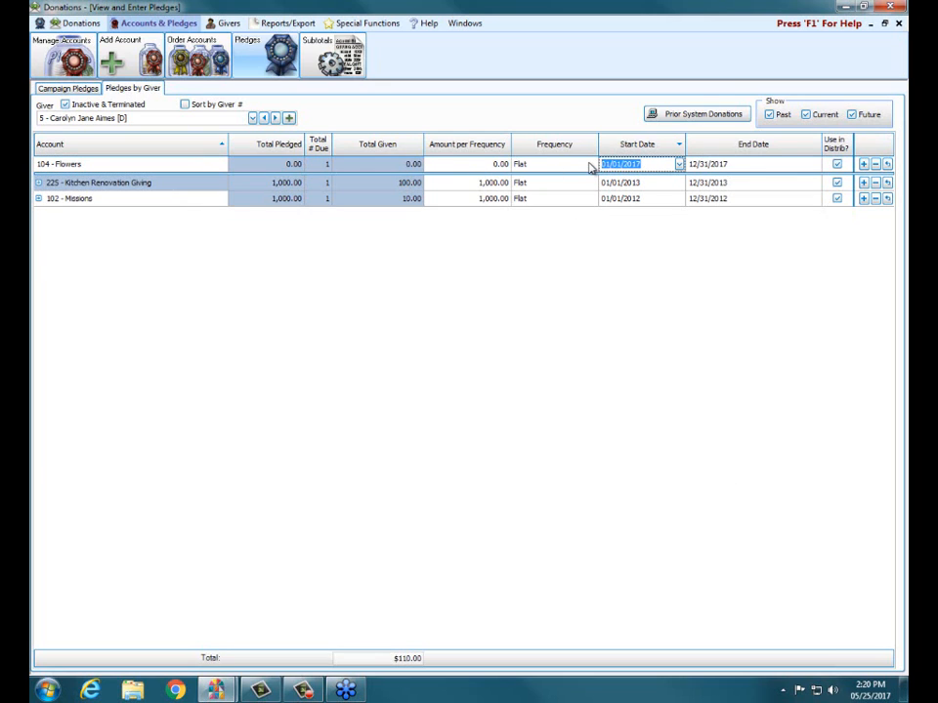
{"action": "type", "text": "06/01/"}
{"action": "type", "text": "2014"}
{"action": "key", "text": "BackSpace"}
{"action": "type", "text": "20"}
{"action": "left_click_drag", "start_coordinate": [649, 164], "coordinate": [625, 160]}
{"action": "type", "text": "2017"}
- Set the 104 - Flowers pledge to 25.00 with a Weekly frequency and add a blank pledge row for the giver
{"action": "left_click", "coordinate": [498, 164]}
{"action": "double_click", "coordinate": [497, 164]}
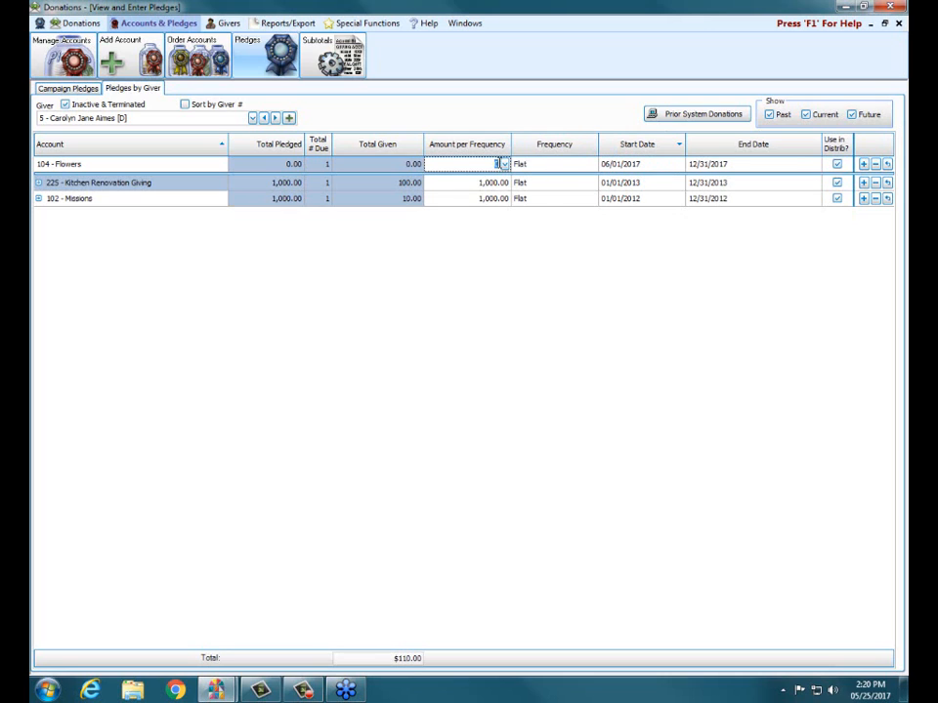
{"action": "type", "text": "25"}
{"action": "left_click", "coordinate": [577, 166]}
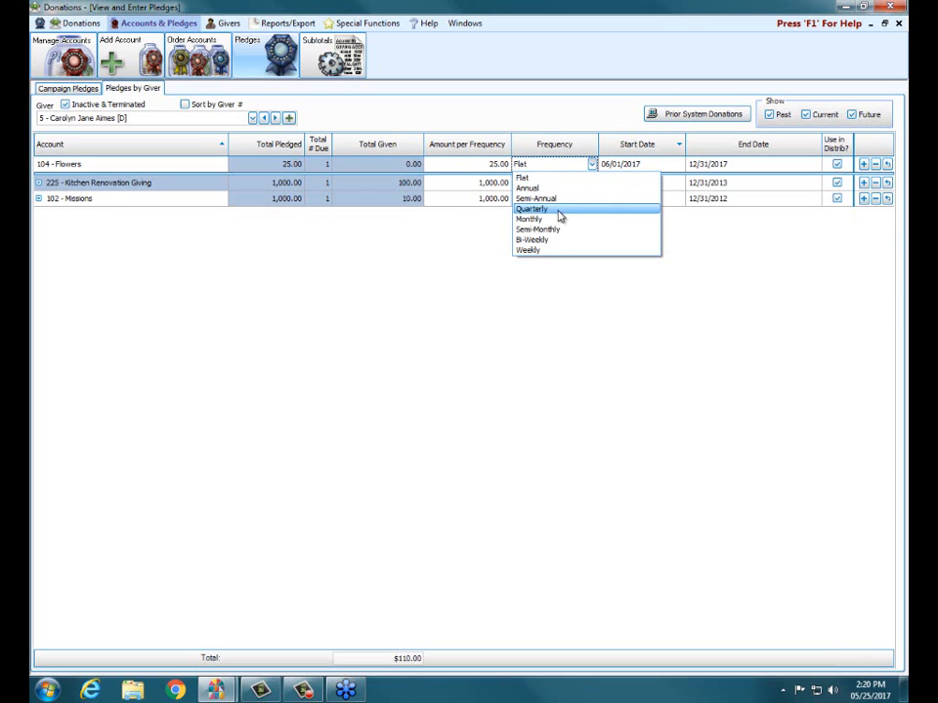
{"action": "left_click", "coordinate": [543, 250]}
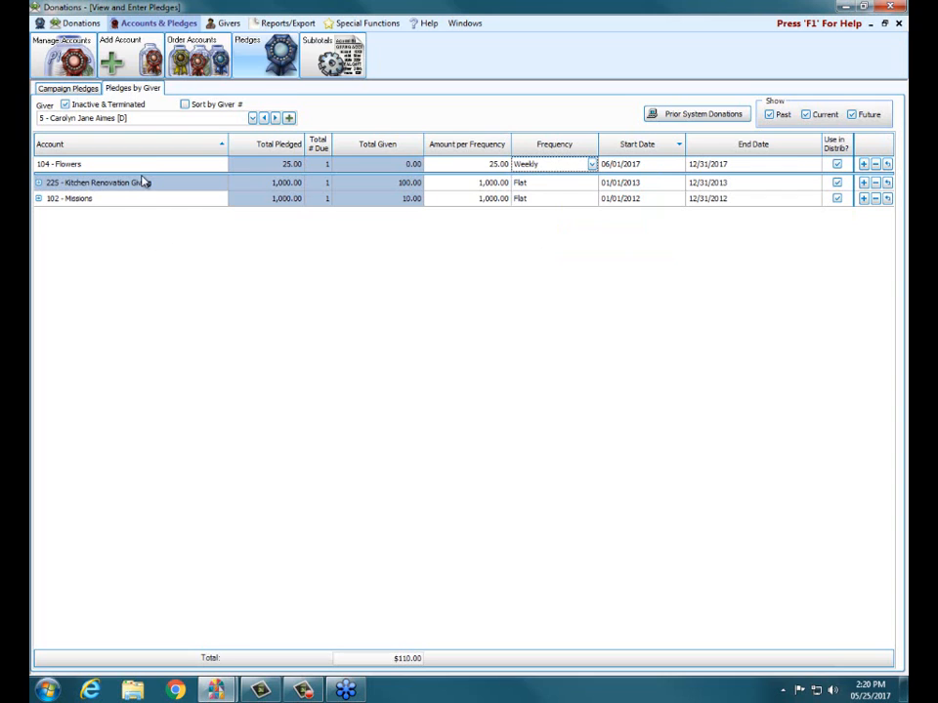
{"action": "left_click", "coordinate": [865, 165]}
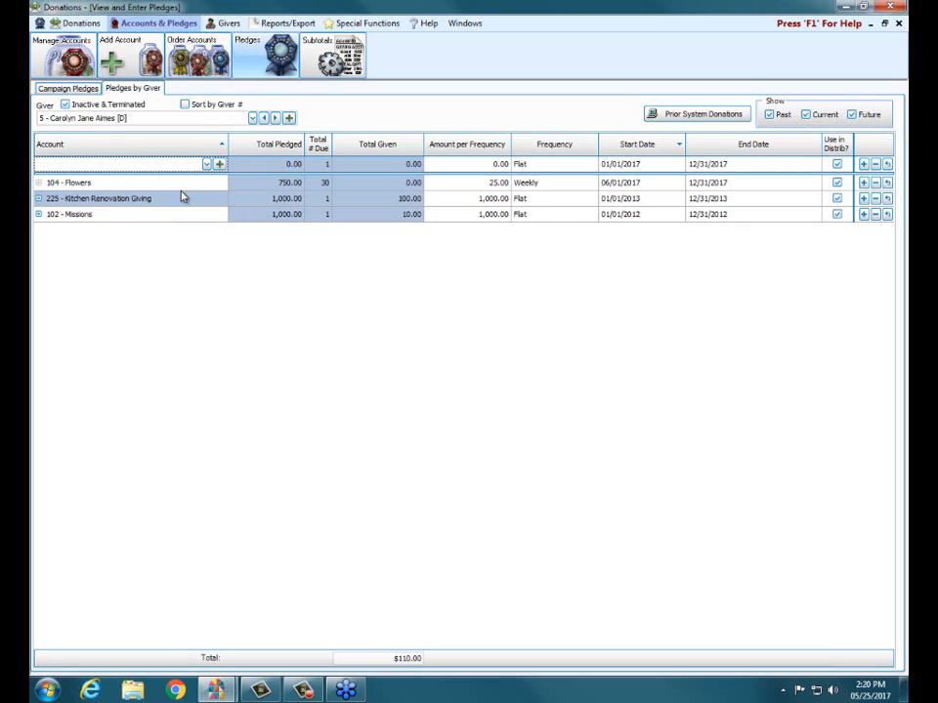
- Return to the General Fund 2017 campaign pledges and examine the amount and end date of the shortened pledge
{"action": "left_click", "coordinate": [62, 89]}
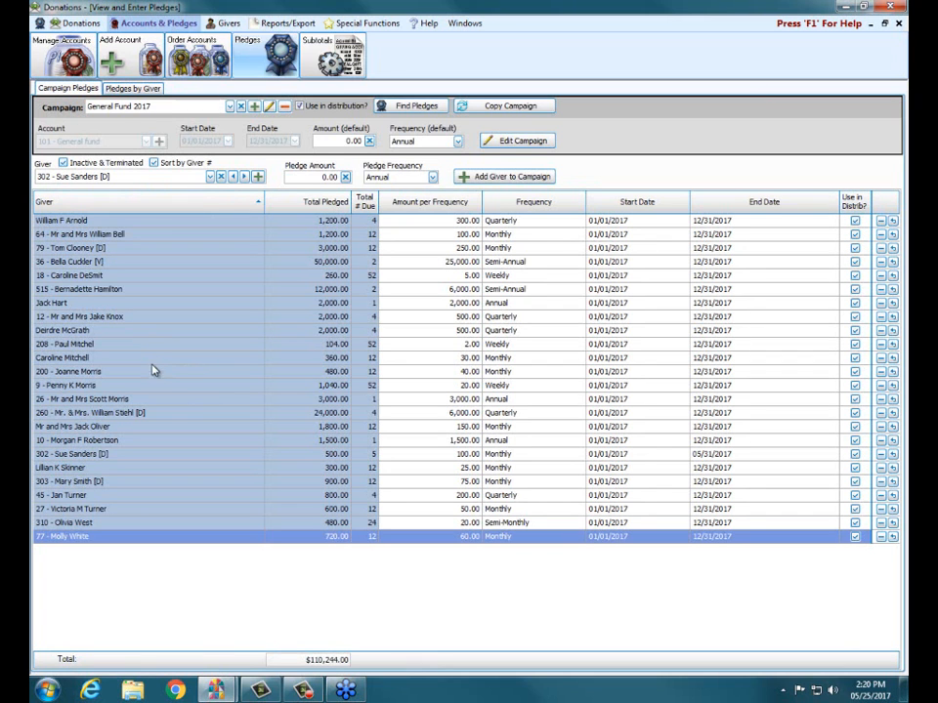
{"action": "left_click", "coordinate": [138, 454]}
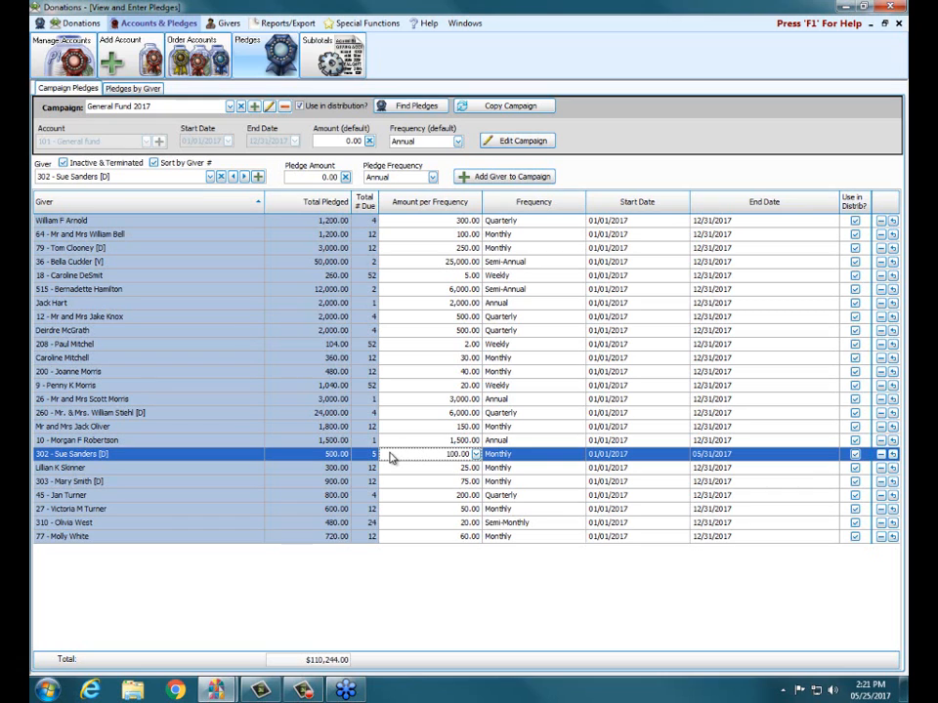
{"action": "double_click", "coordinate": [743, 453]}
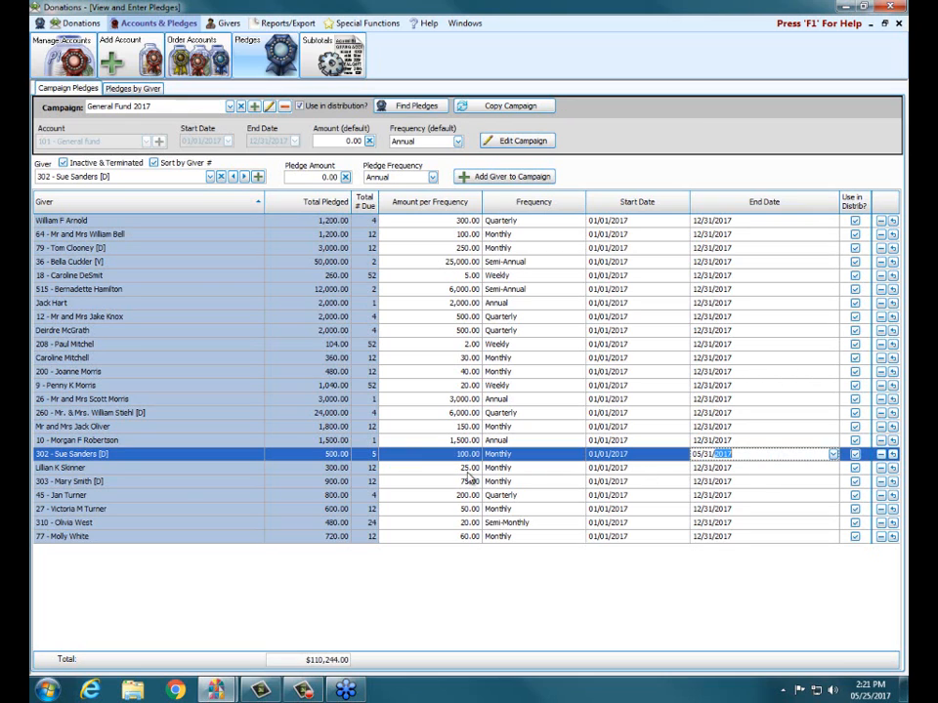
{"action": "left_click", "coordinate": [107, 461]}
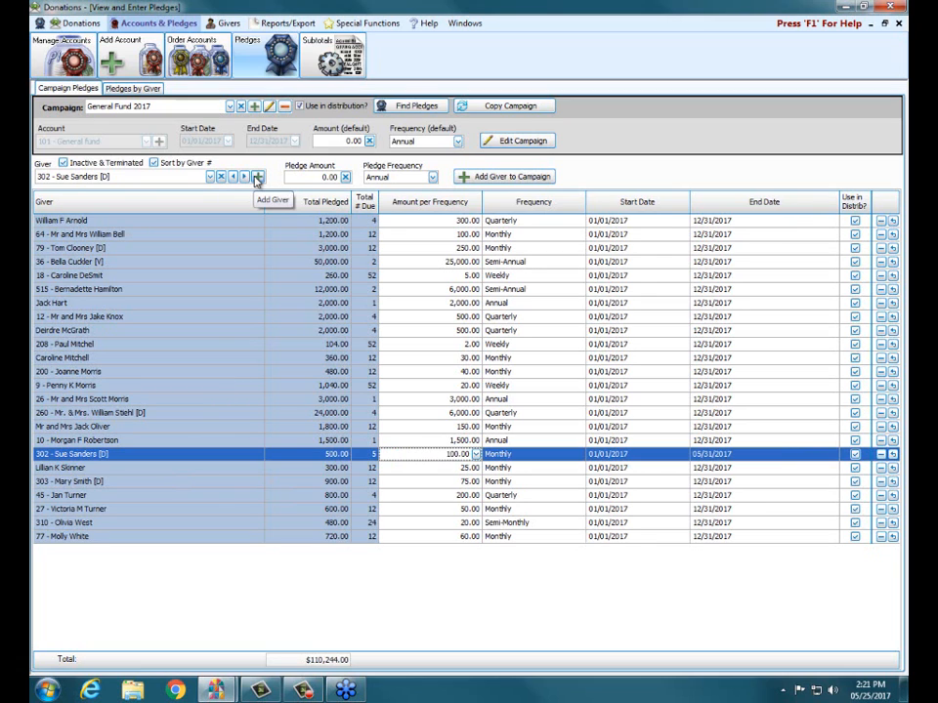
- Enter a pledge amount of 150.00 with Monthly frequency for the same giver and submit it to General Fund 2017
{"action": "left_click", "coordinate": [504, 180]}
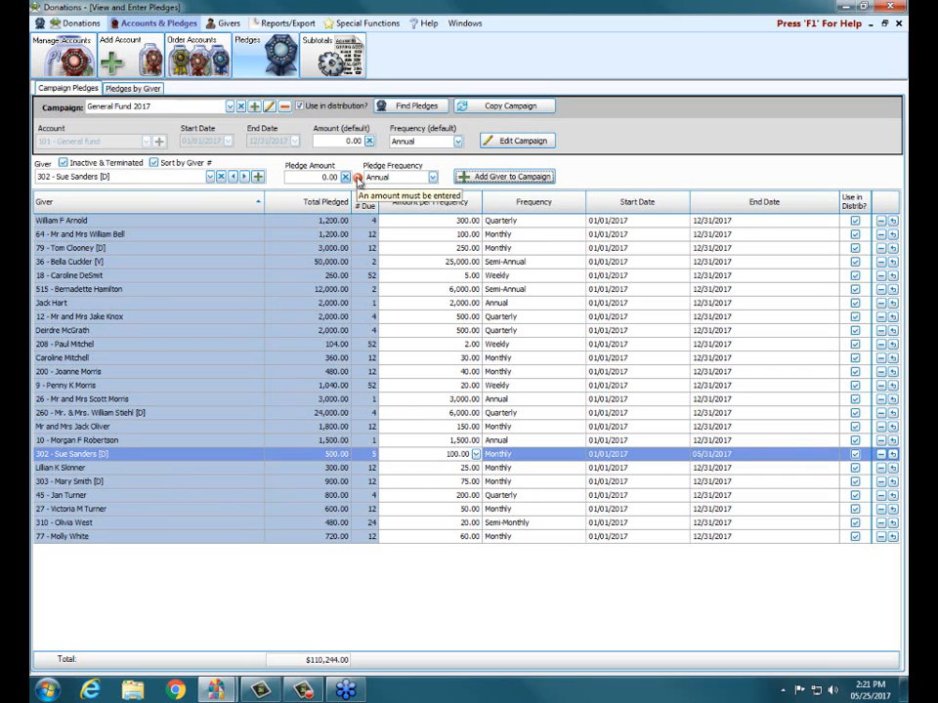
{"action": "left_click_drag", "start_coordinate": [322, 178], "coordinate": [340, 177]}
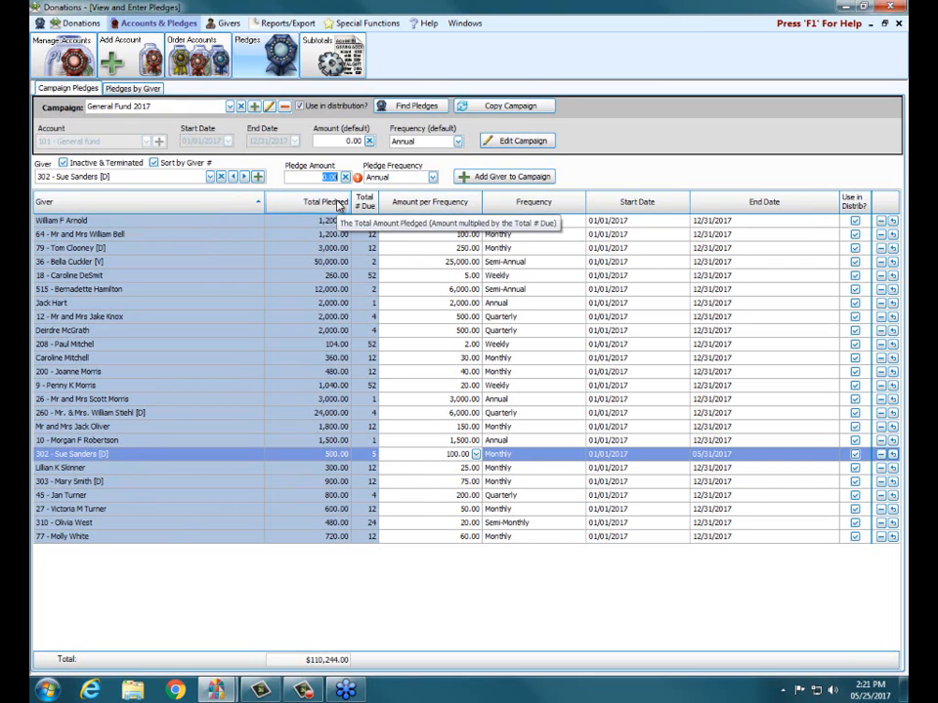
{"action": "type", "text": "150"}
{"action": "left_click", "coordinate": [431, 180]}
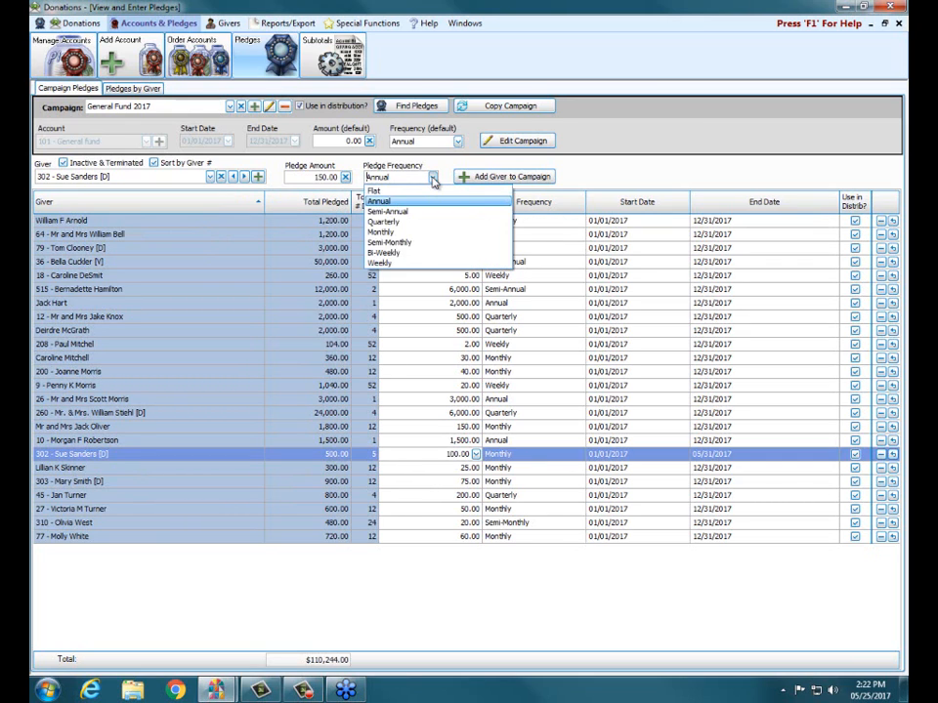
{"action": "left_click", "coordinate": [416, 233]}
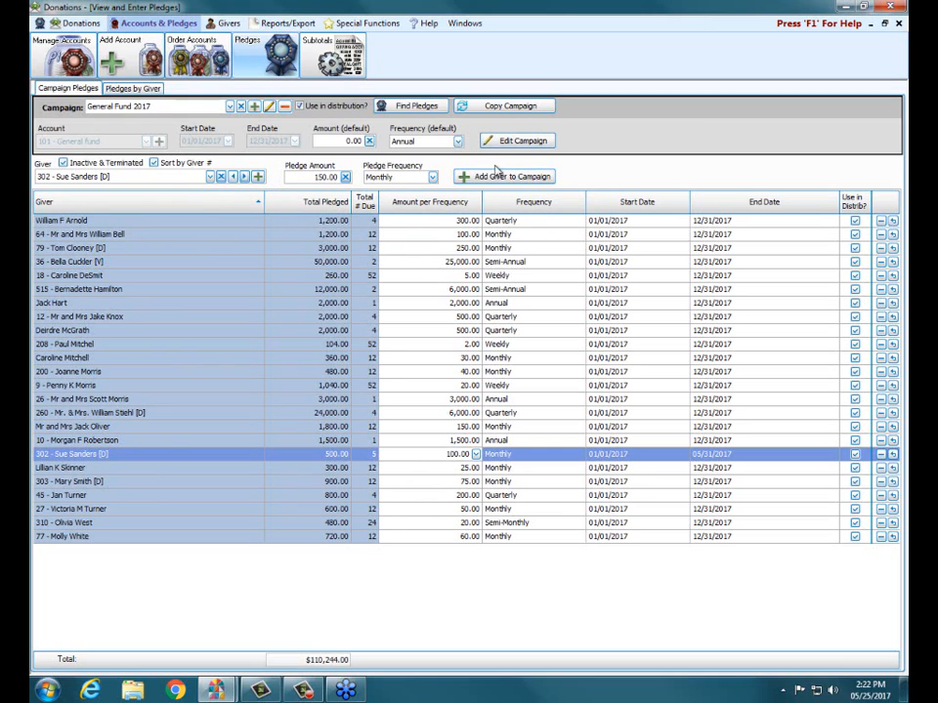
{"action": "left_click", "coordinate": [534, 177]}
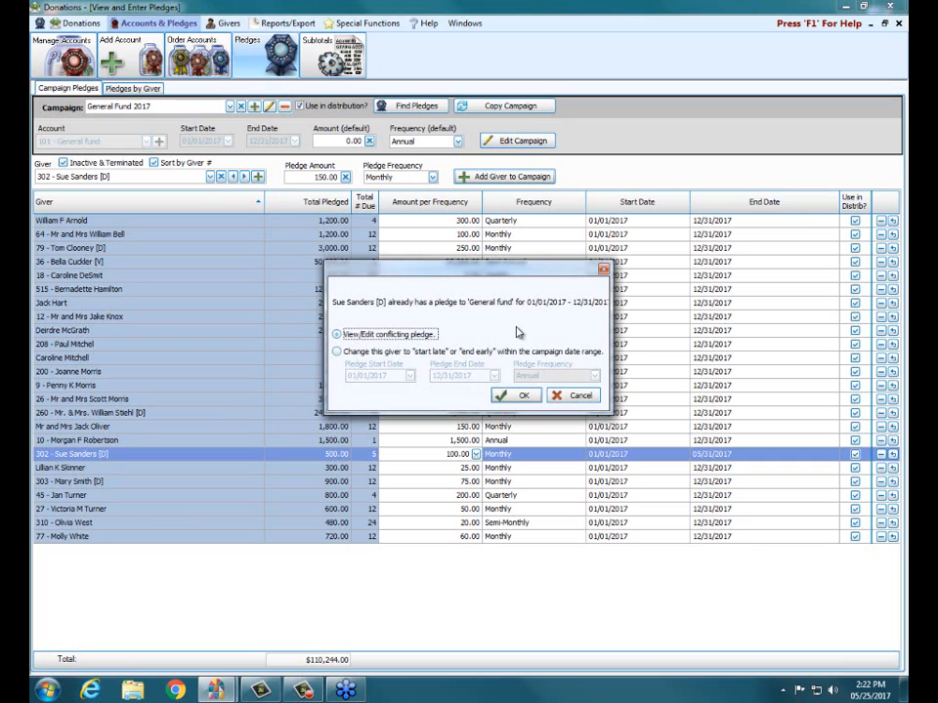
- Resolve the pledge conflict by making the giver start late, with start date 06/01/2017 and Monthly frequency
{"action": "left_click", "coordinate": [410, 352]}
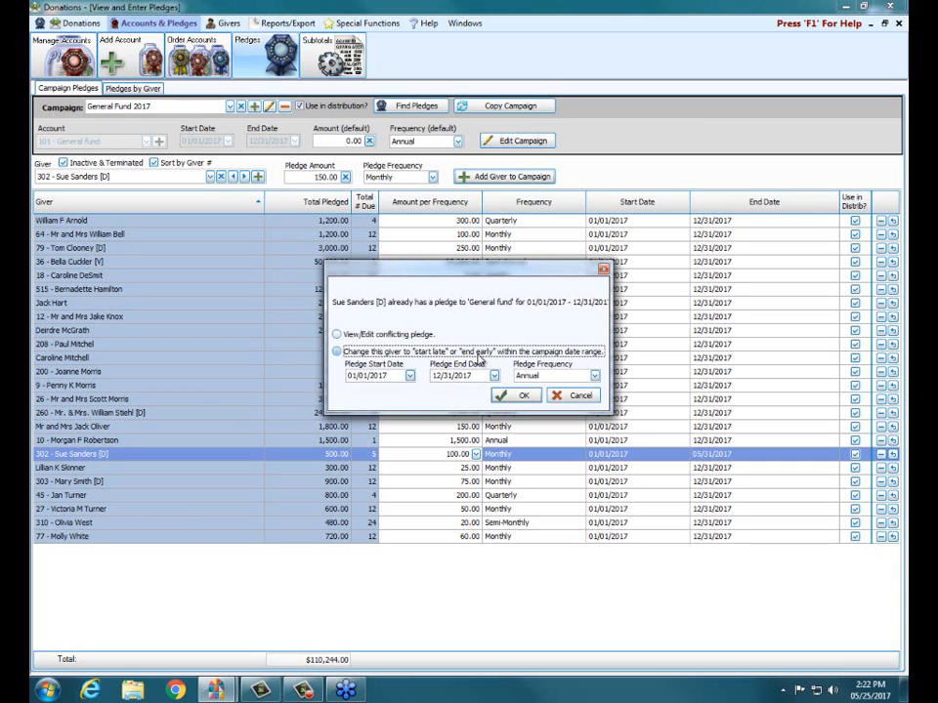
{"action": "left_click", "coordinate": [387, 387]}
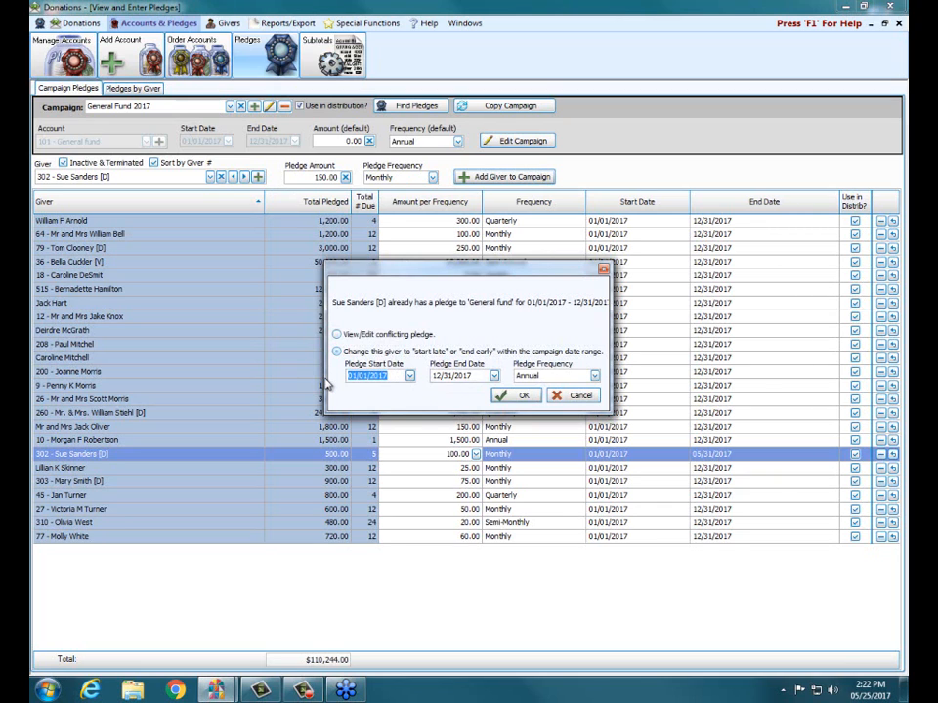
{"action": "type", "text": "06/01"}
{"action": "left_click", "coordinate": [595, 376]}
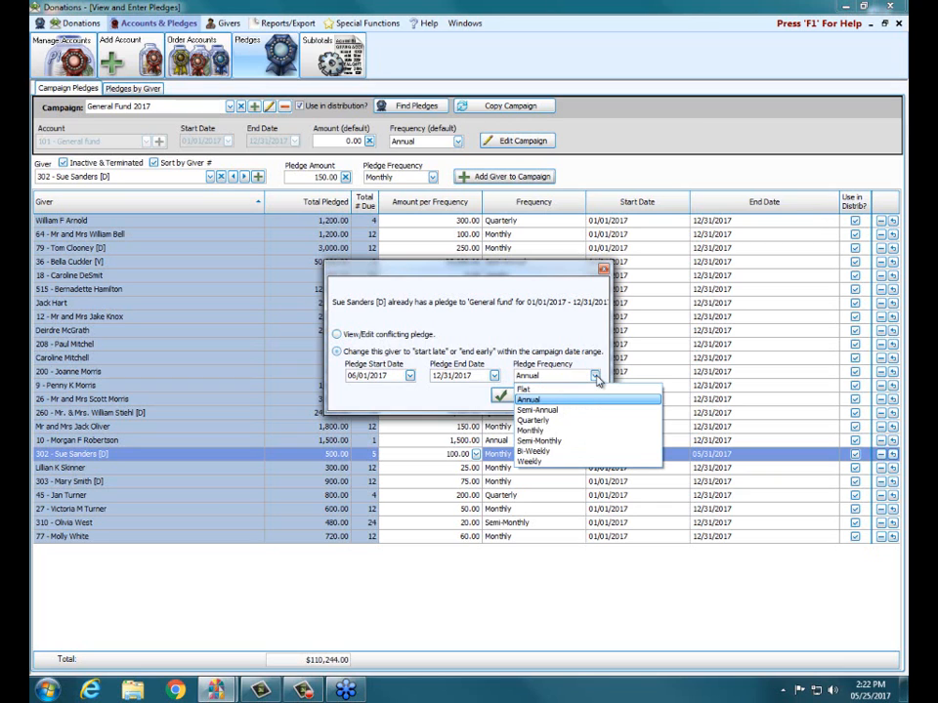
{"action": "left_click", "coordinate": [529, 431]}
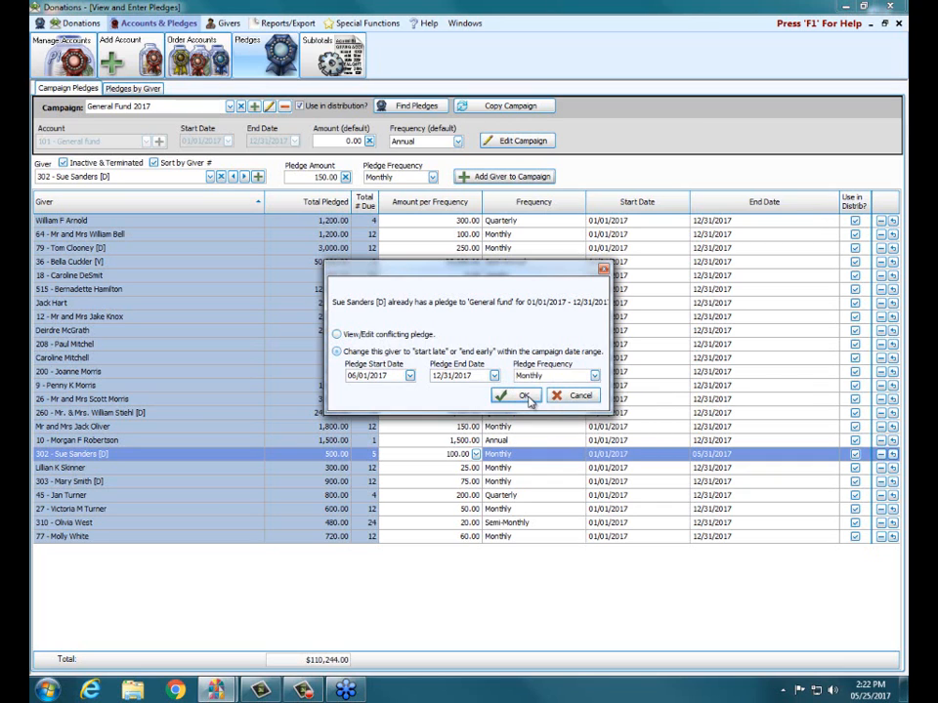
{"action": "left_click", "coordinate": [526, 396]}
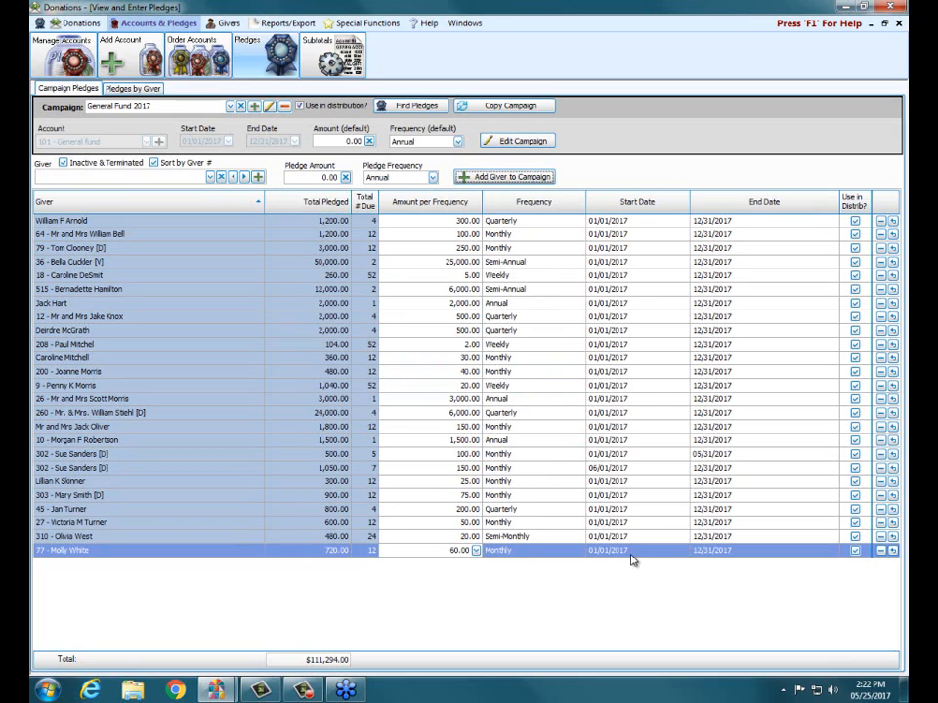
- Select the giver's pledge starting 06/01/2017 and open the pledge frequency choices for adding a giver
{"action": "left_click", "coordinate": [181, 468]}
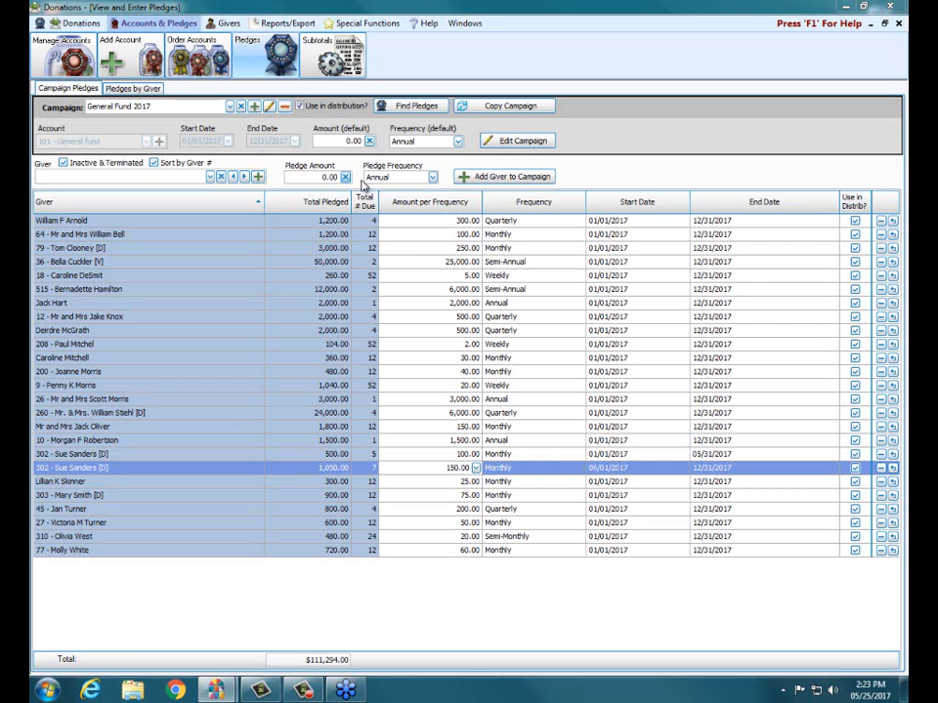
{"action": "left_click", "coordinate": [432, 178]}
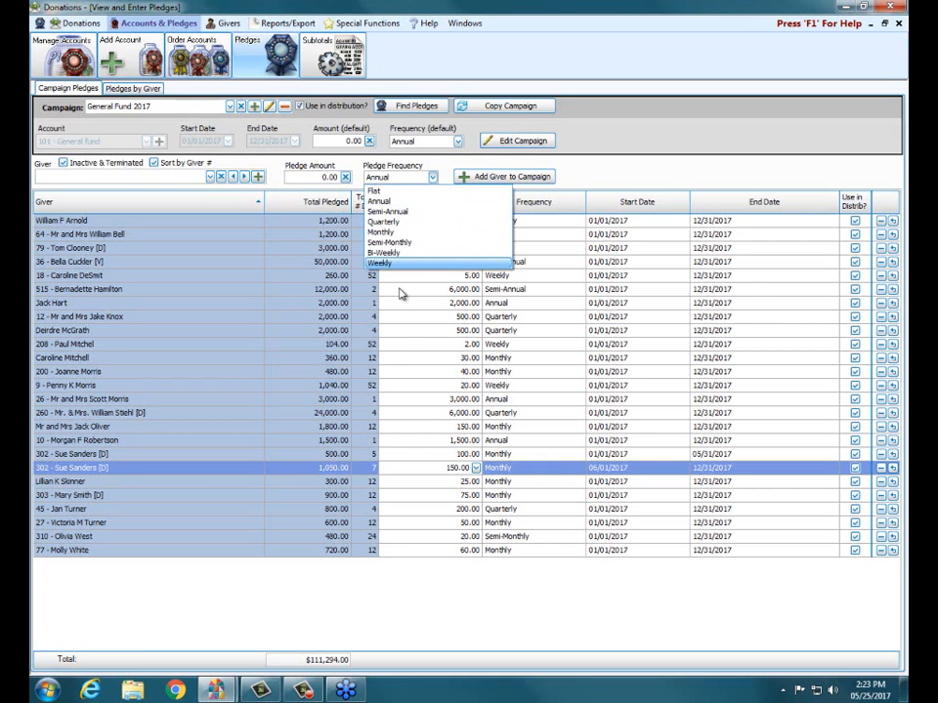